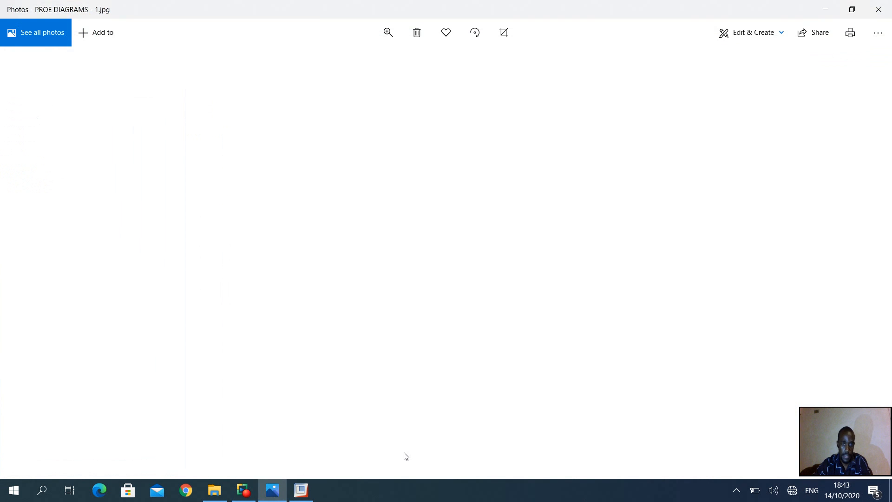
# Step: Zoom in on the isometric drawing of the 60 by 60 block to read its dimensions
pyautogui.keyDown('ctrl'); pyautogui.scroll(5, 489, 368); pyautogui.keyUp('ctrl')
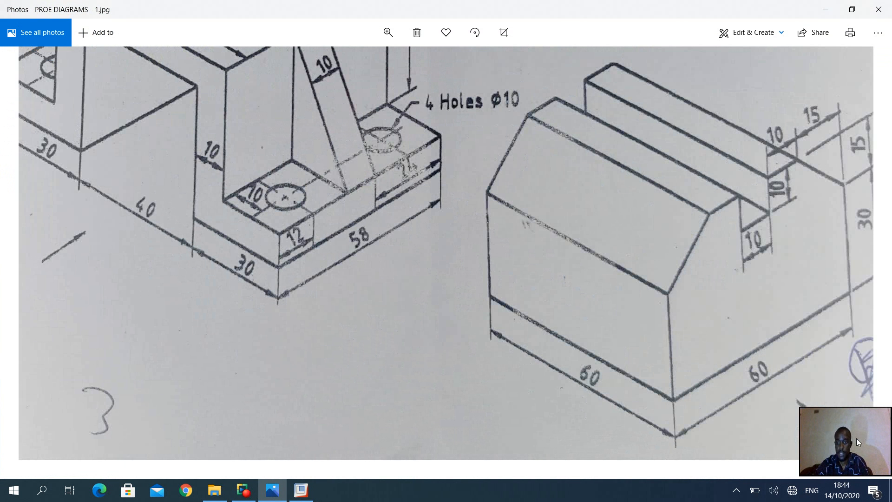
pyautogui.moveTo(858, 438); pyautogui.dragTo(852, 441)
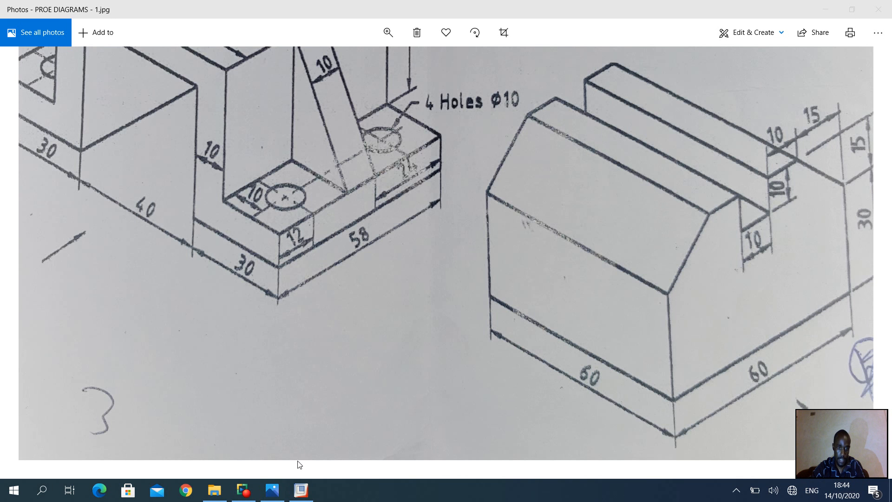
# Step: Switch to Pro/ENGINEER and start a new solid part named PRACTICE1B without the default template
pyautogui.click(301, 490)
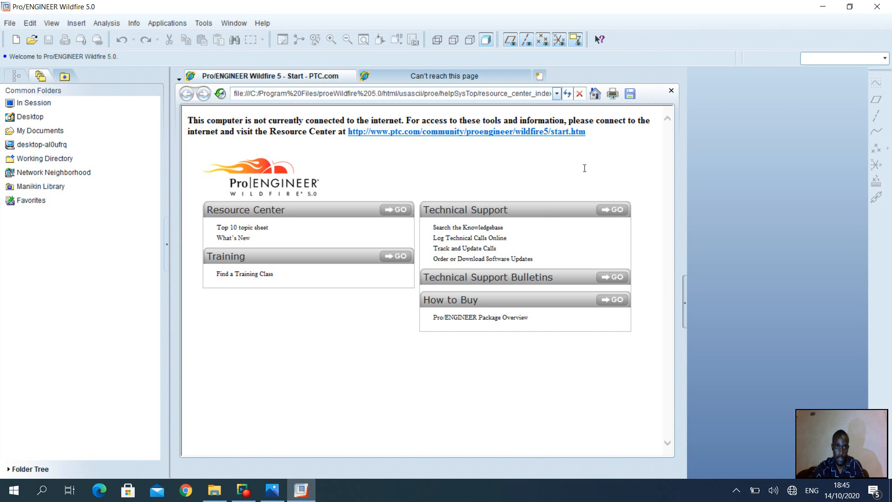
pyautogui.click(15, 40)
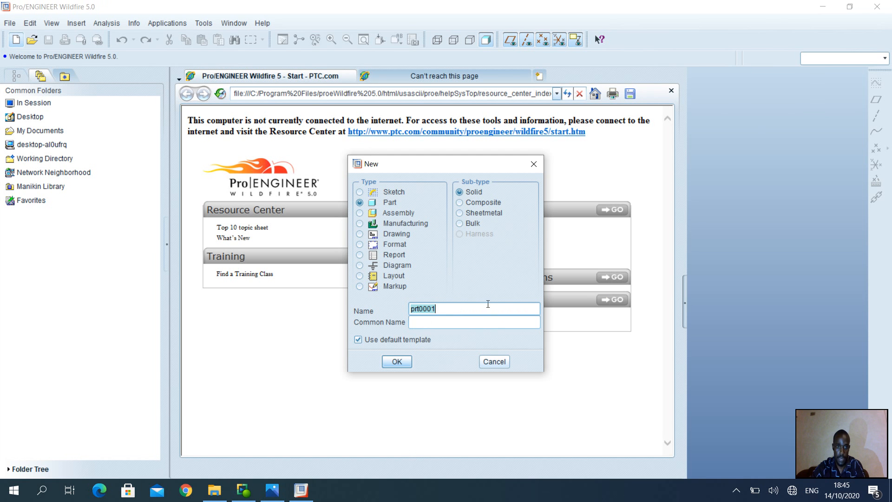
pyautogui.press('BackSpace')
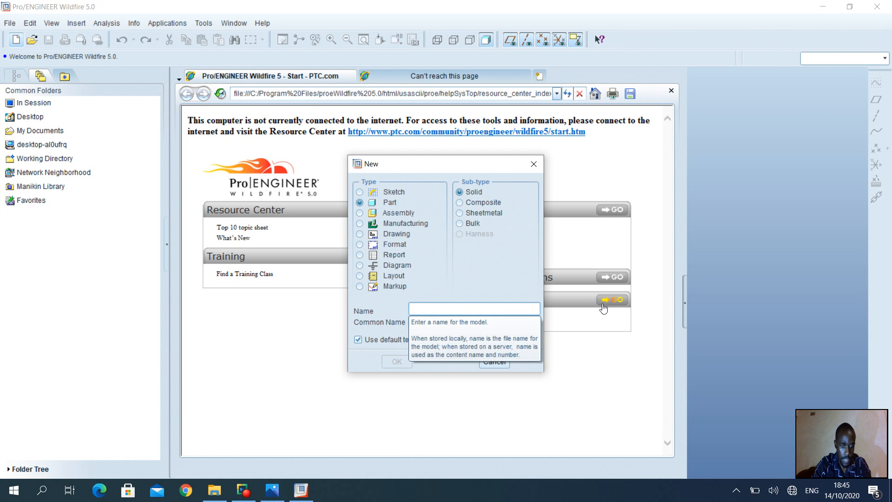
pyautogui.write('PR')
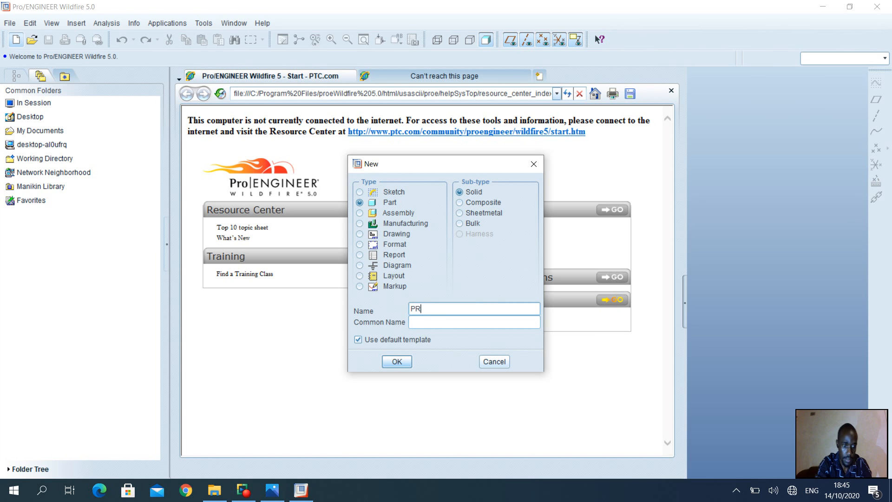
pyautogui.write('ACTICE1B')
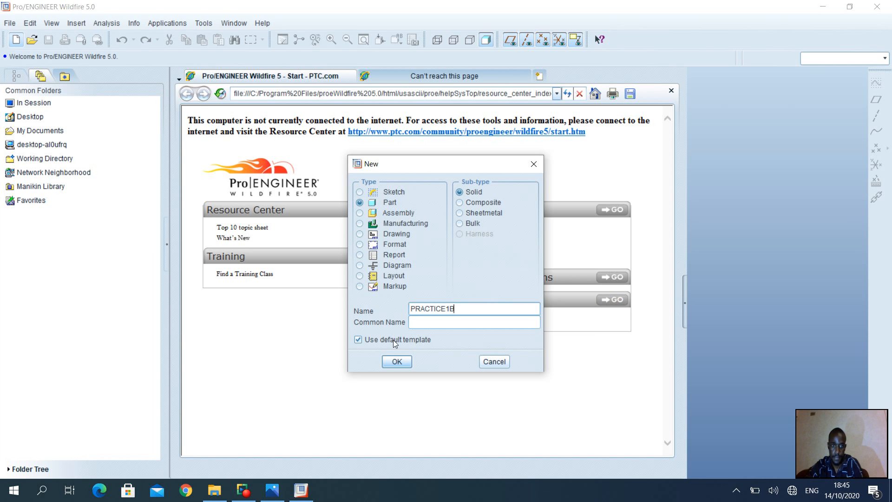
pyautogui.click(356, 340)
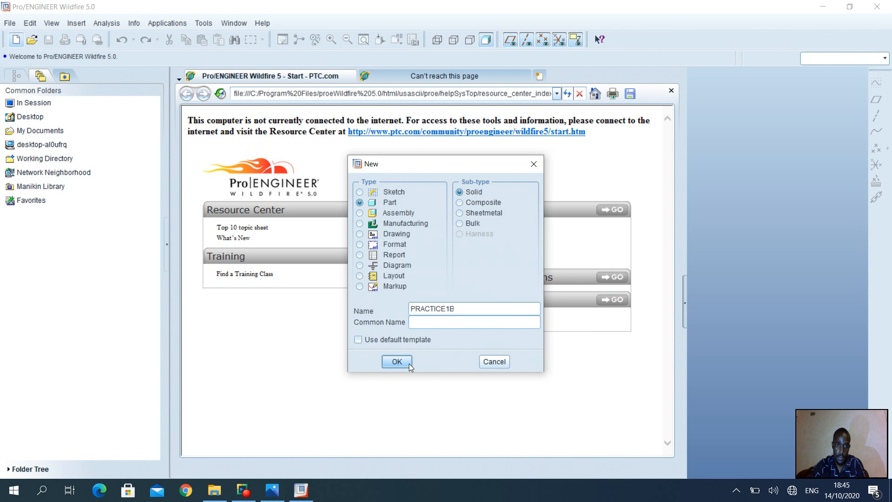
pyautogui.click(397, 362)
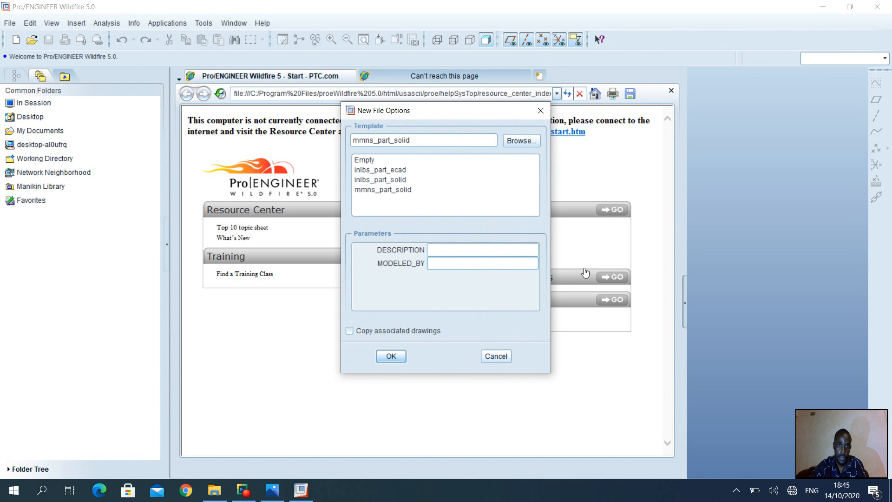
# Step: Create the part from the mmns_part_solid template with the modeler's name filled in
pyautogui.write('CHEWU')
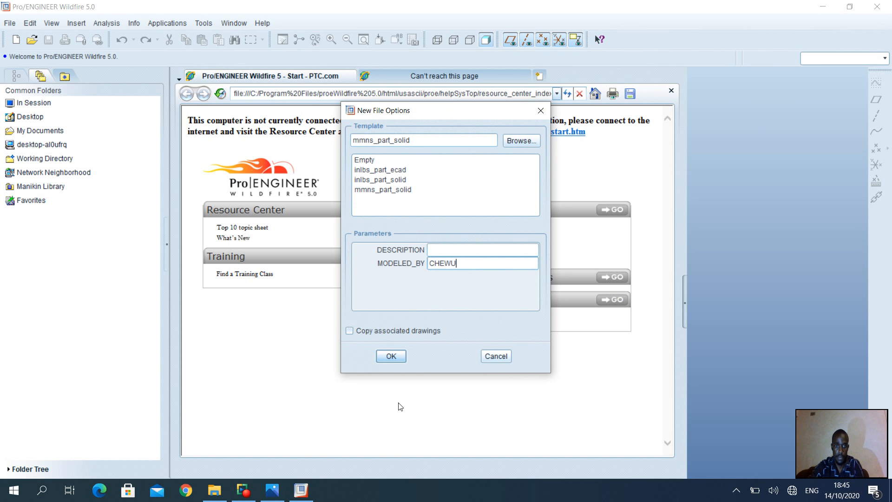
pyautogui.click(391, 356)
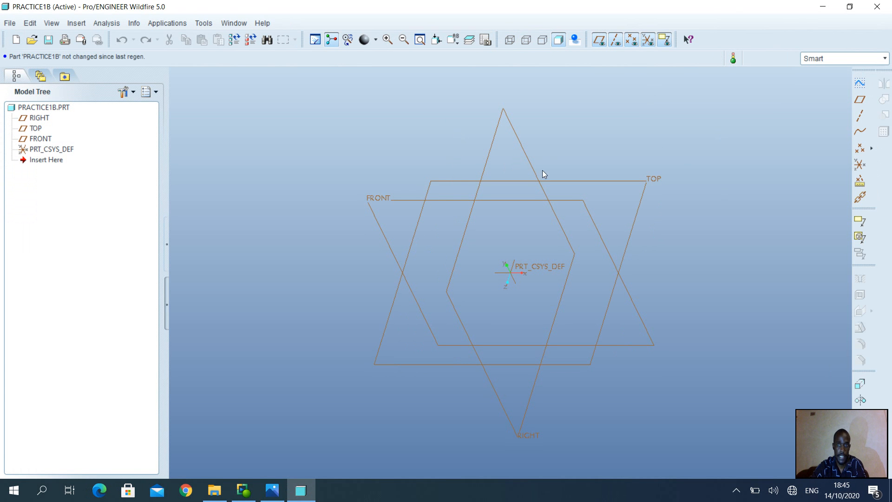
pyautogui.moveTo(850, 445); pyautogui.dragTo(809, 450)
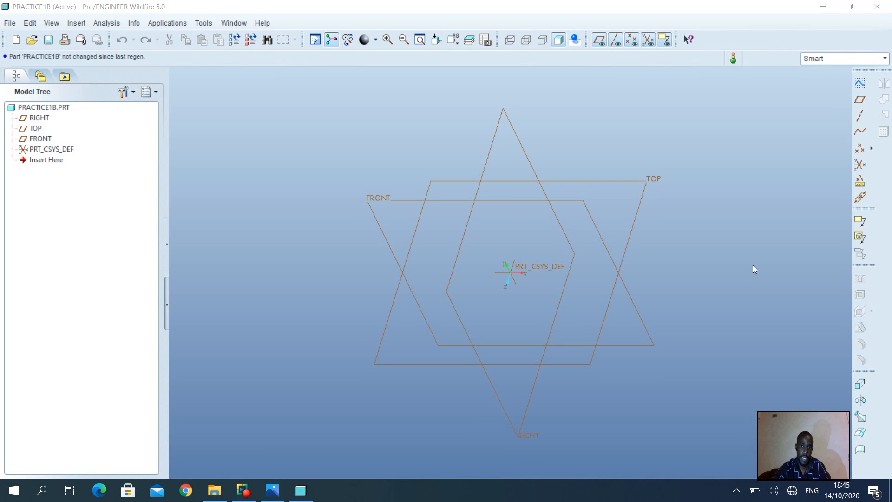
# Step: Start a sketch on the FRONT datum plane, using the RIGHT plane as the right-facing orientation reference
pyautogui.click(387, 197)
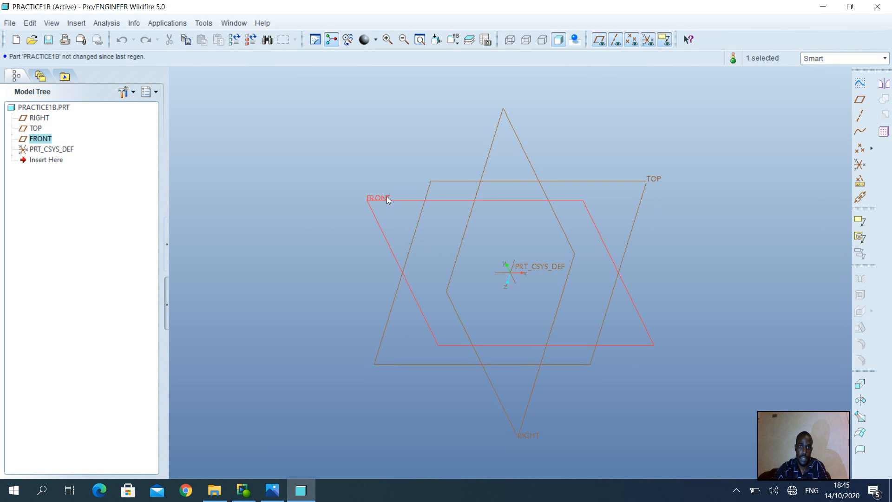
pyautogui.click(860, 85)
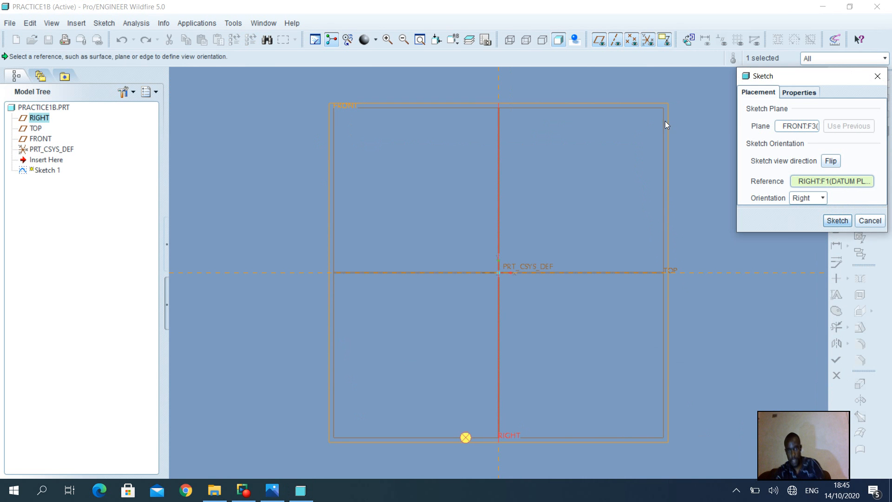
pyautogui.click(843, 223)
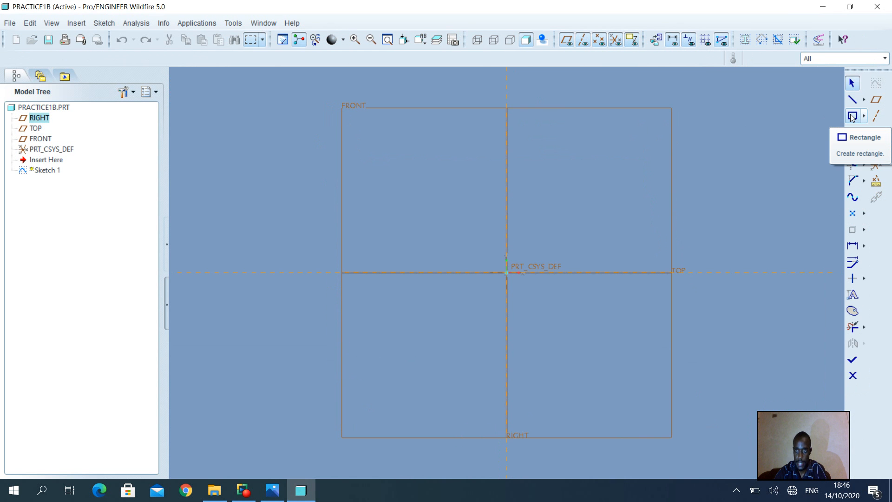
# Step: Sketch a rectangle about 395 mm wide and 338 mm high enclosing the sketch origin
pyautogui.click(852, 116)
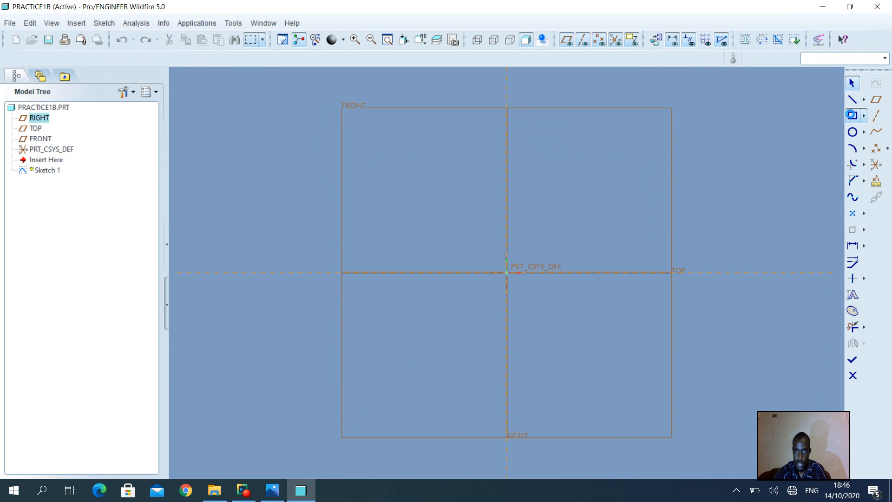
pyautogui.click(395, 150)
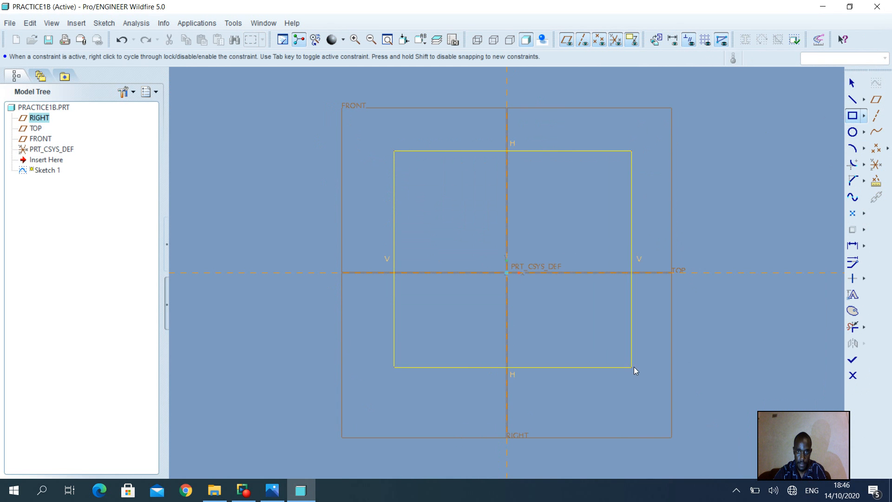
pyautogui.click(650, 369)
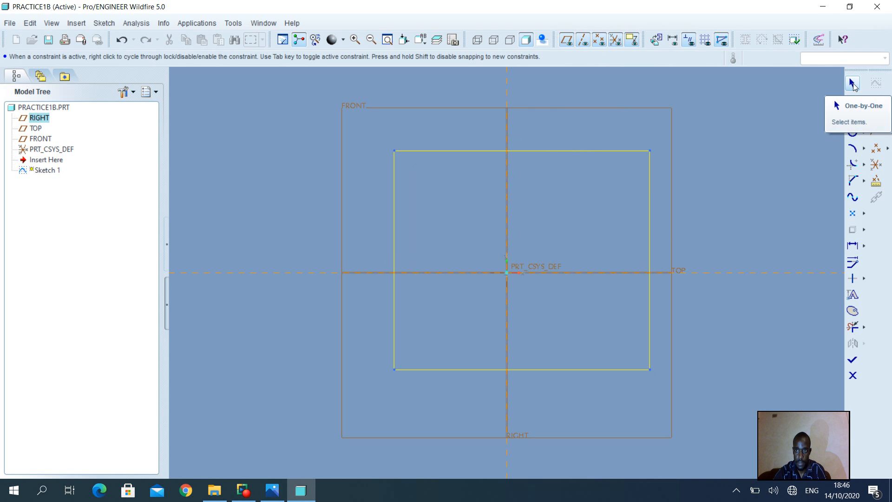
pyautogui.middleClick(724, 148)
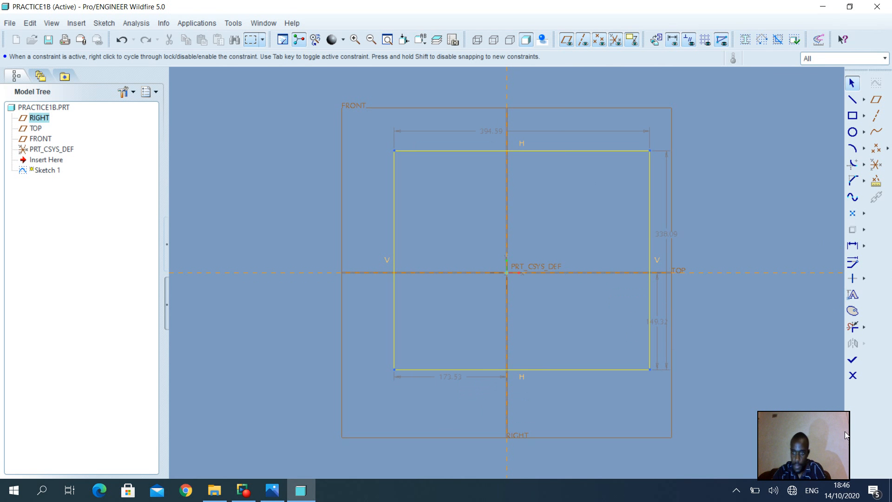
pyautogui.moveTo(845, 431); pyautogui.dragTo(838, 429)
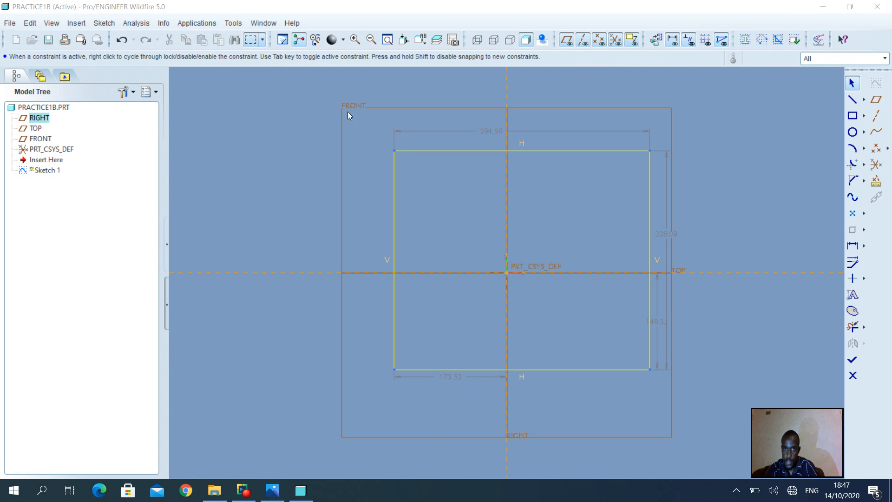
# Step: Open all of the rectangle's dimensions for modification with automatic regeneration turned off
pyautogui.moveTo(358, 118)
pyautogui.mouseDown()
pyautogui.moveTo(418, 161)
pyautogui.moveTo(549, 307)
pyautogui.moveTo(696, 407)
pyautogui.mouseUp()
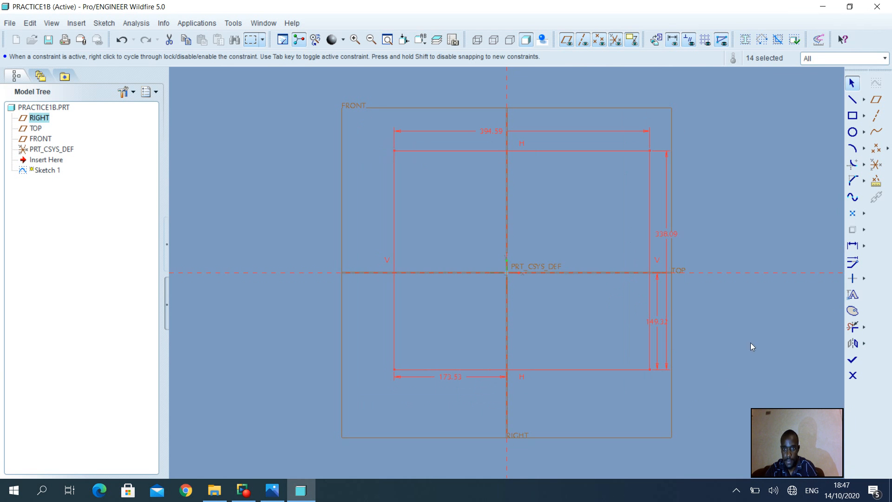
pyautogui.click(853, 264)
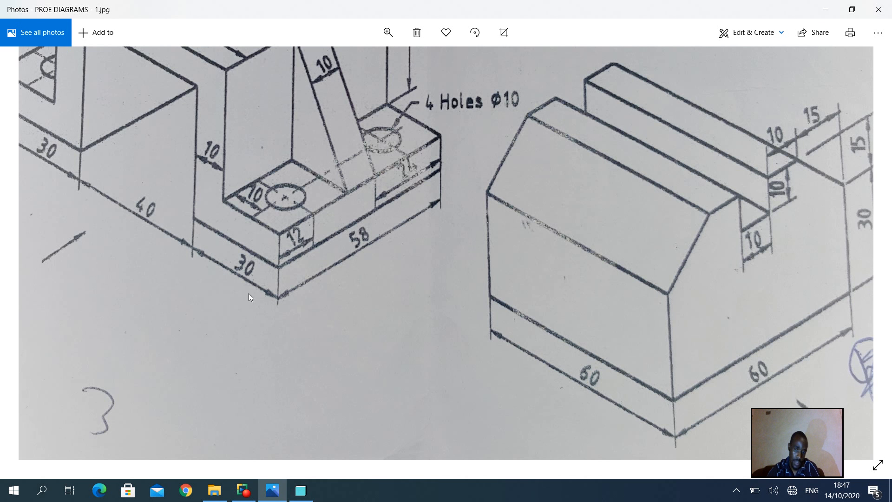
pyautogui.click(300, 490)
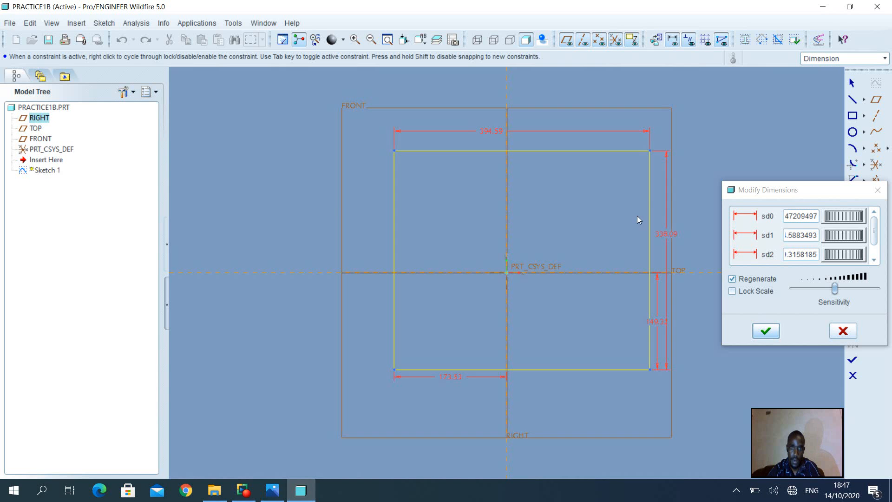
pyautogui.click(733, 279)
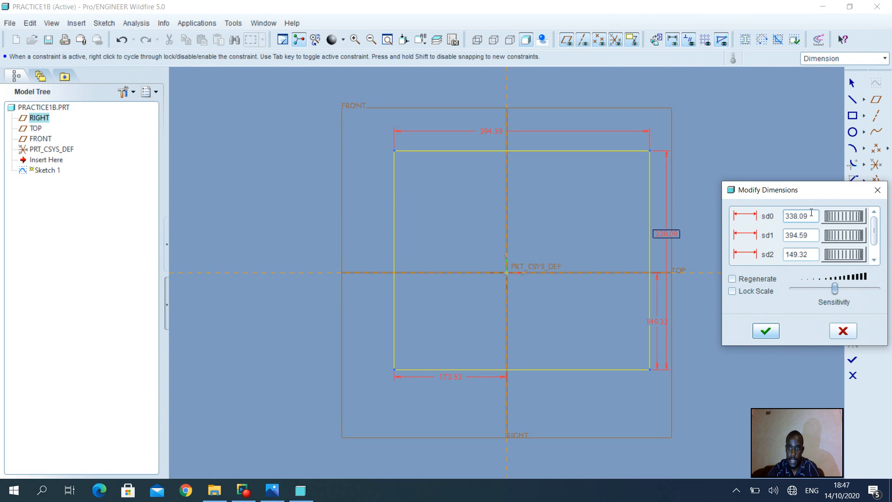
# Step: Set the rectangle's height to 45 mm and its width to 60 mm
pyautogui.moveTo(815, 217); pyautogui.dragTo(787, 220)
pyautogui.click(784, 221)
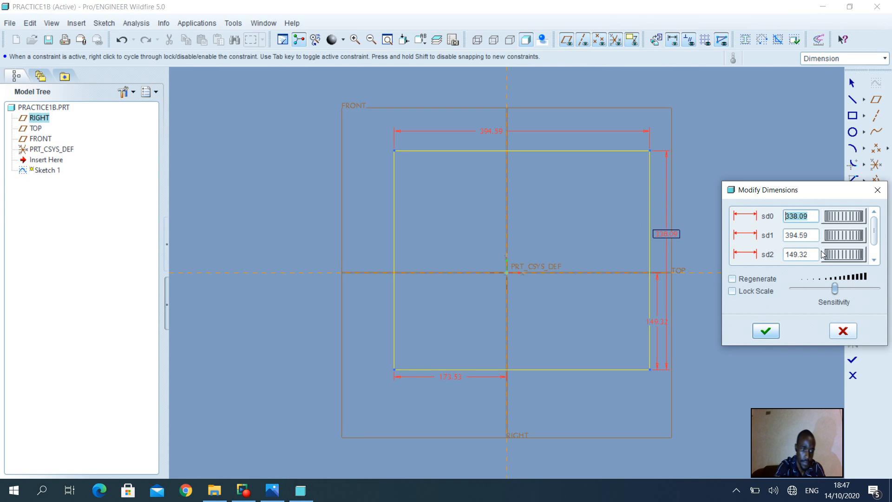
pyautogui.write('45')
pyautogui.press('Return')
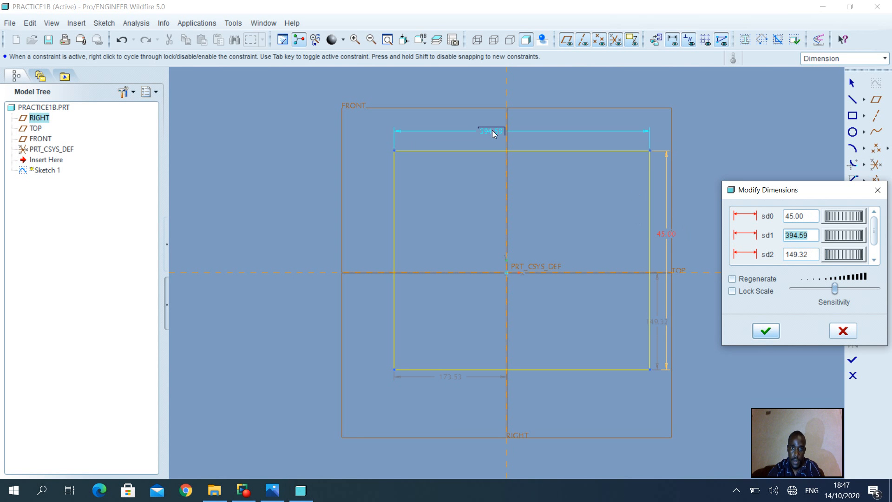
pyautogui.write('60')
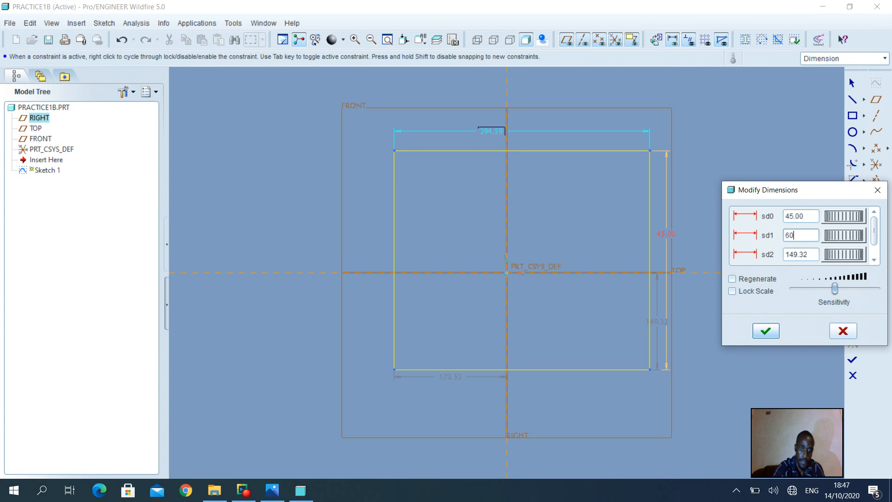
pyautogui.press('Return')
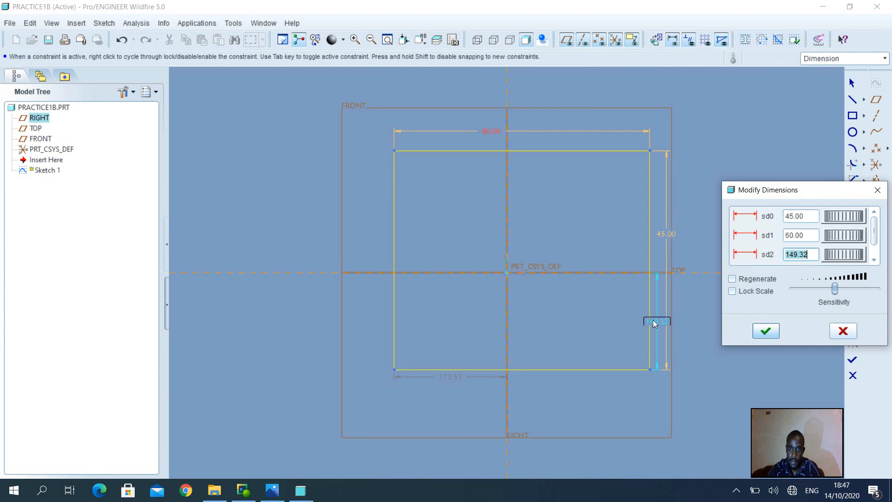
# Step: Center the rectangle by setting its bottom edge 22.5 mm from the horizontal reference and its left edge 30 mm from the vertical one
pyautogui.write('22')
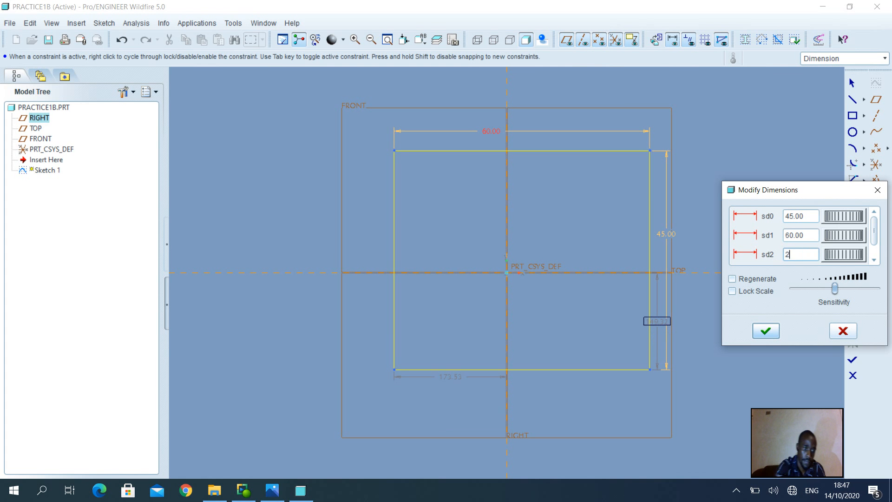
pyautogui.write('.5')
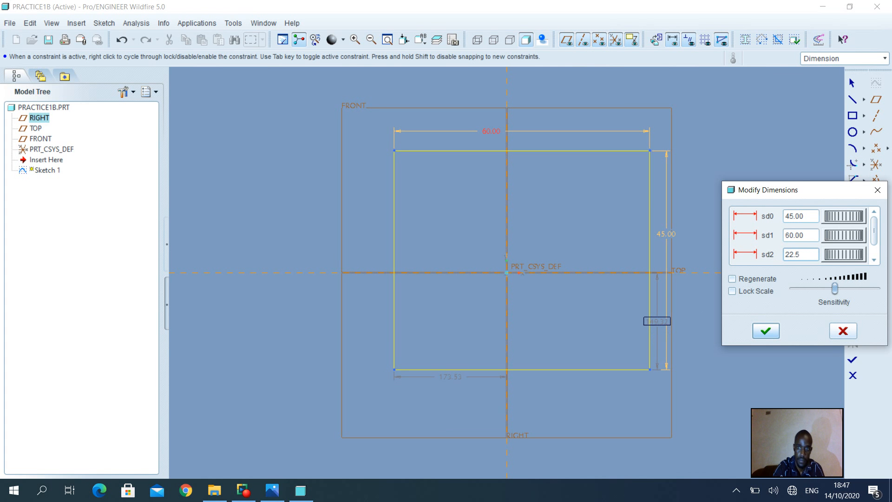
pyautogui.press('Return')
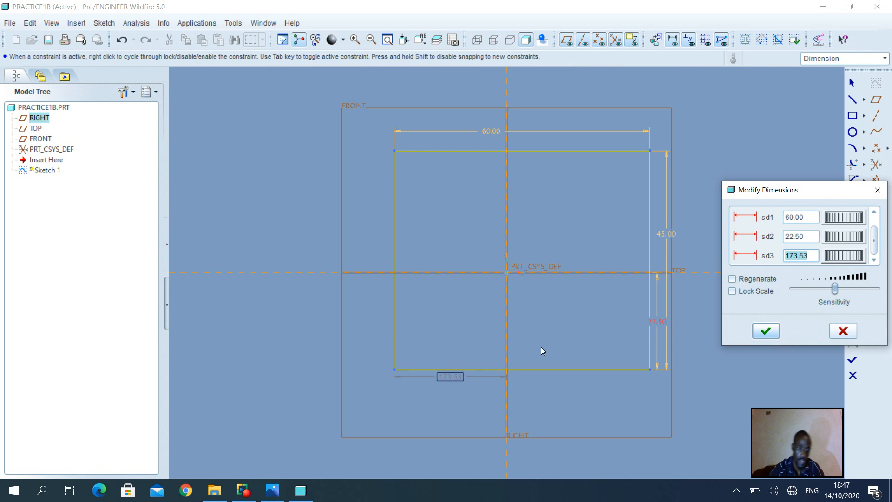
pyautogui.write('30')
pyautogui.press('Return')
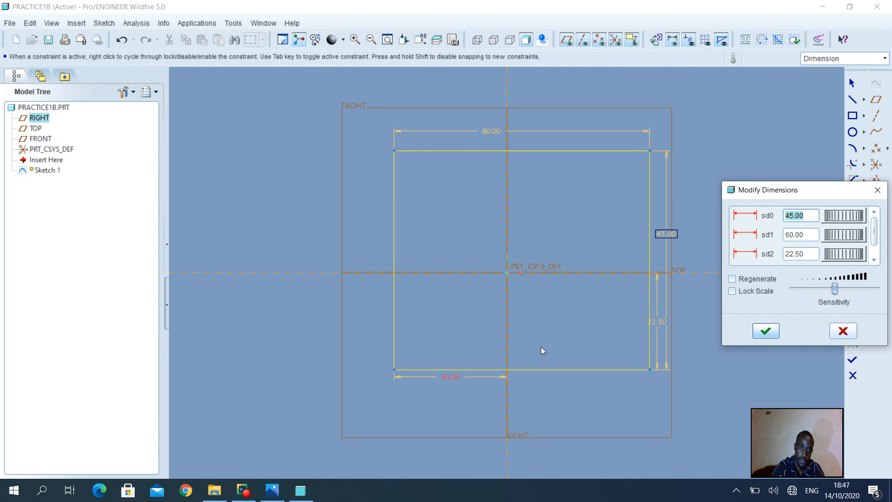
# Step: Regenerate the rectangle with the modified dimensions and finish the sketch
pyautogui.click(766, 280)
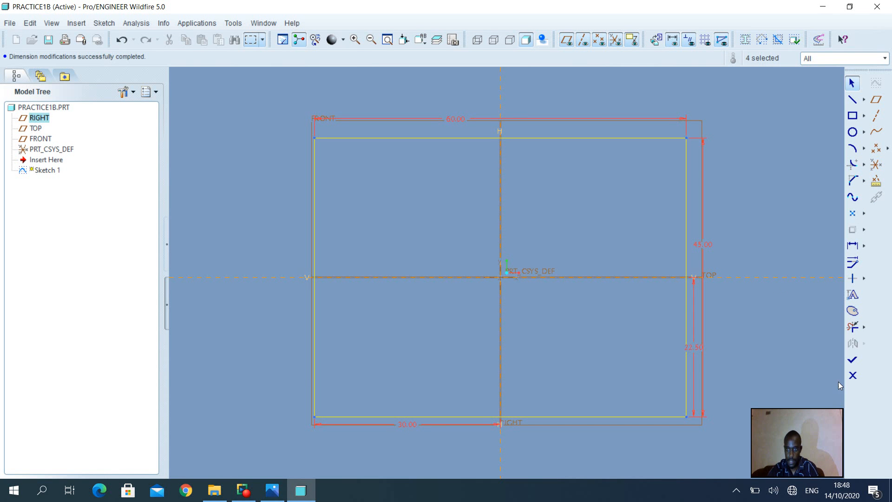
pyautogui.click(854, 360)
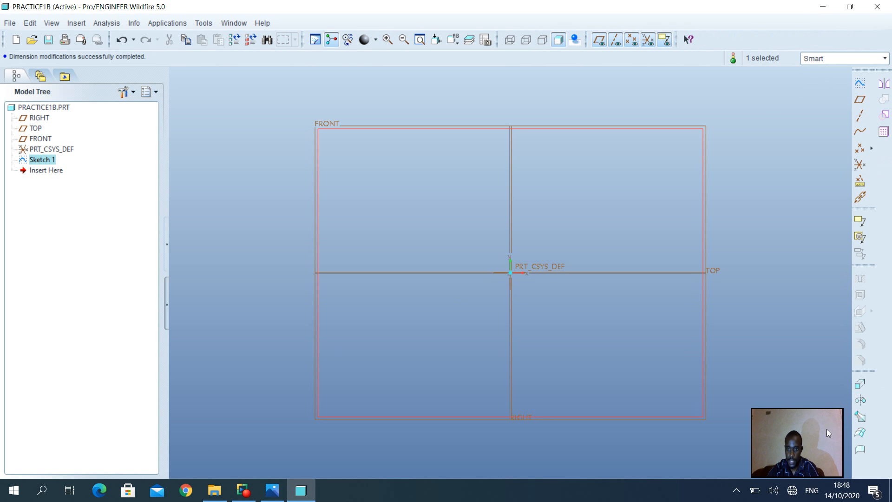
pyautogui.moveTo(823, 429); pyautogui.dragTo(829, 430)
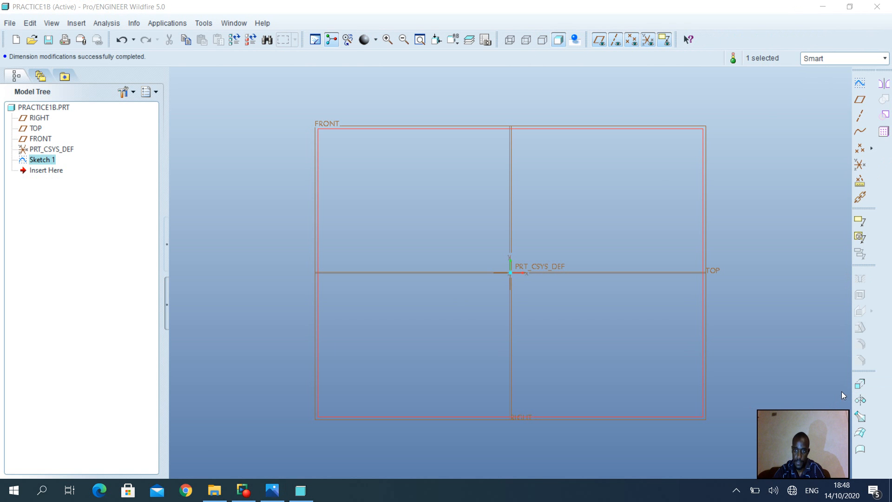
# Step: Extrude the 60 by 45 mm rectangle sketch symmetrically about its sketch plane to a total depth of 60 mm
pyautogui.click(861, 384)
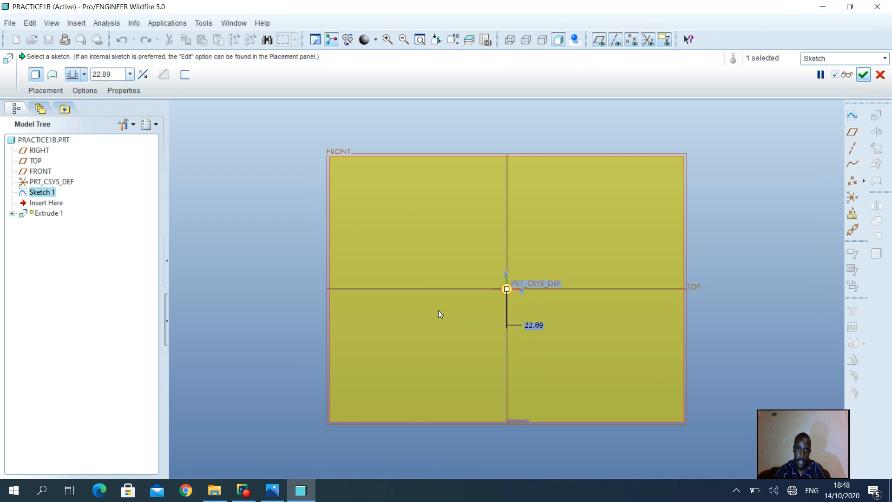
pyautogui.moveTo(441, 309); pyautogui.dragTo(488, 315, button='middle')
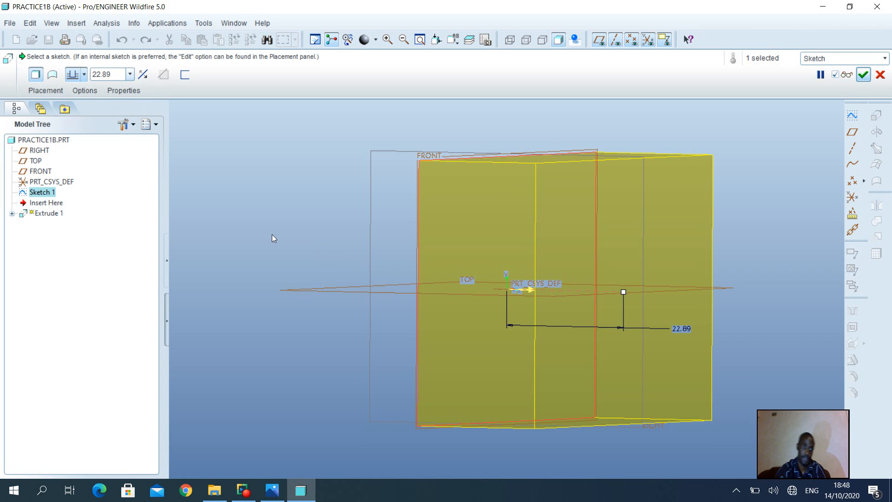
pyautogui.click(85, 77)
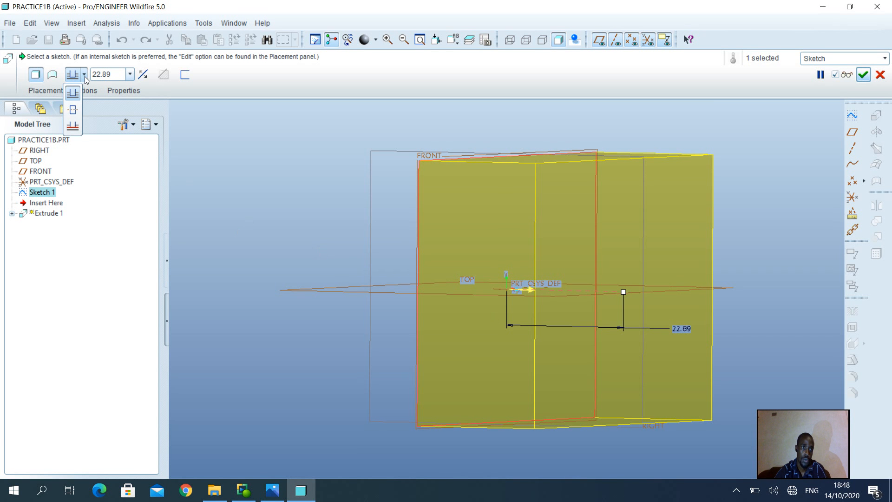
pyautogui.click(73, 109)
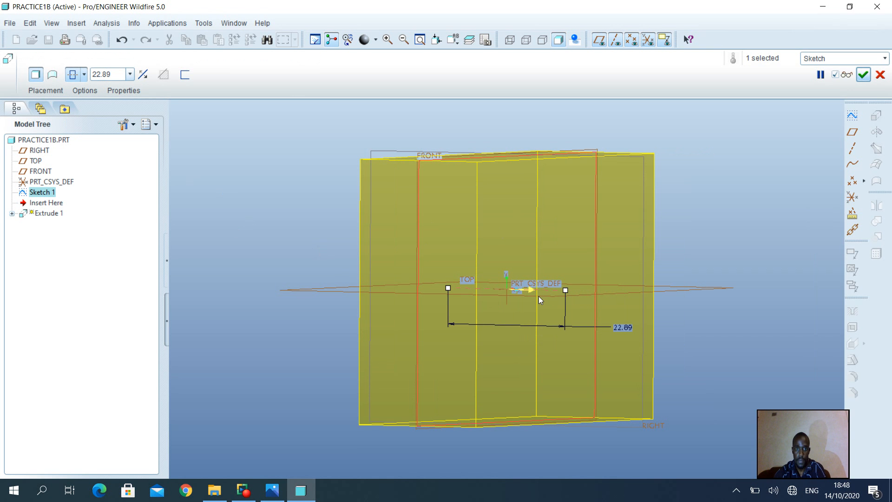
pyautogui.doubleClick(109, 73)
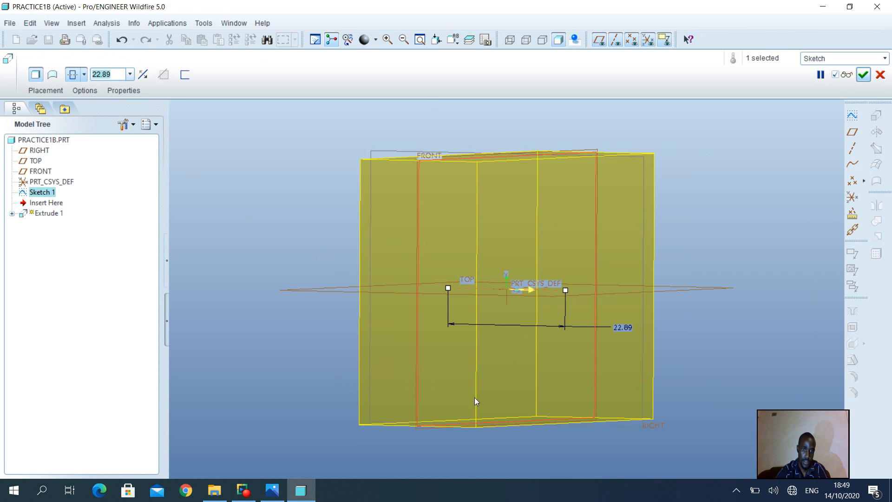
pyautogui.write('60')
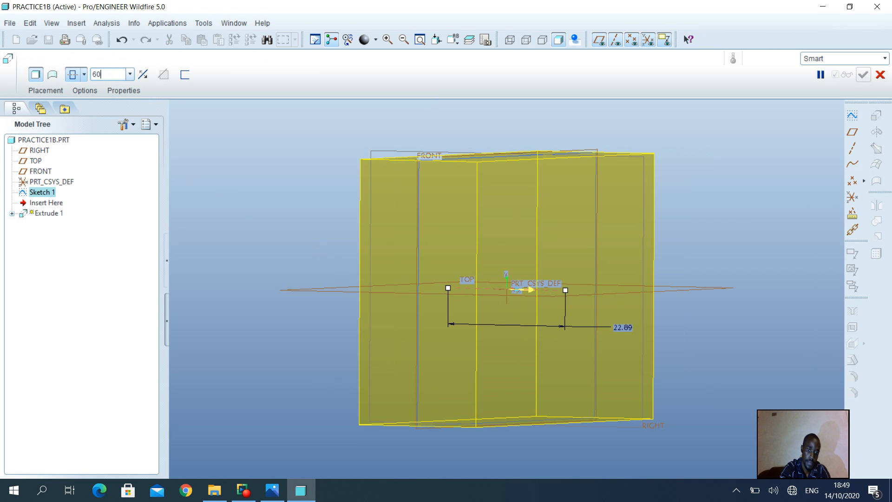
pyautogui.press('Return')
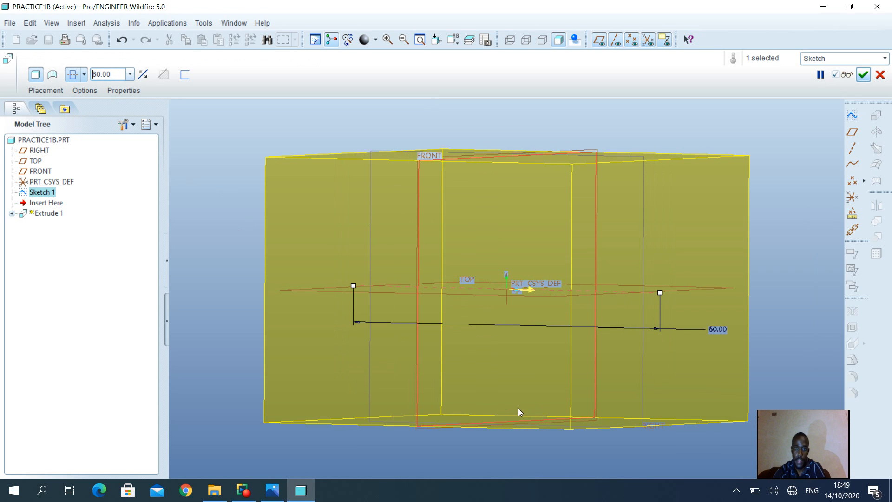
pyautogui.click(863, 74)
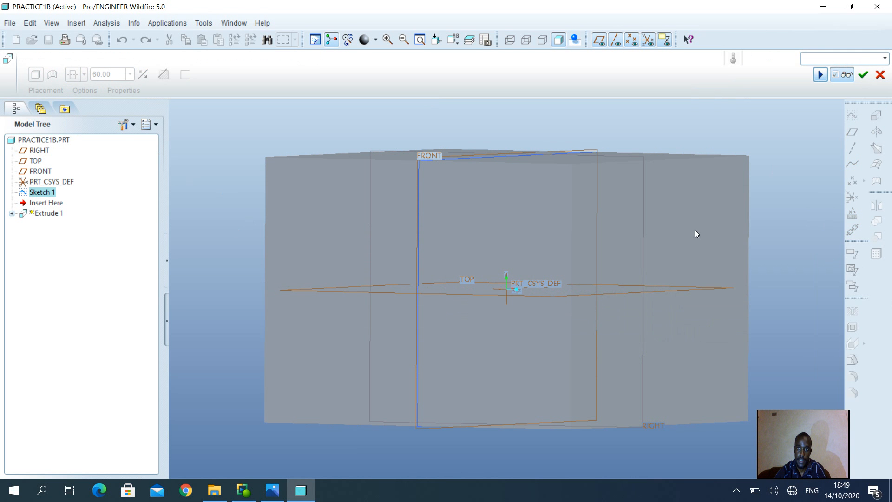
# Step: Start a sketch on the block's front face, using the RIGHT datum plane as the right-facing orientation reference
pyautogui.moveTo(695, 230); pyautogui.dragTo(650, 232, button='middle')
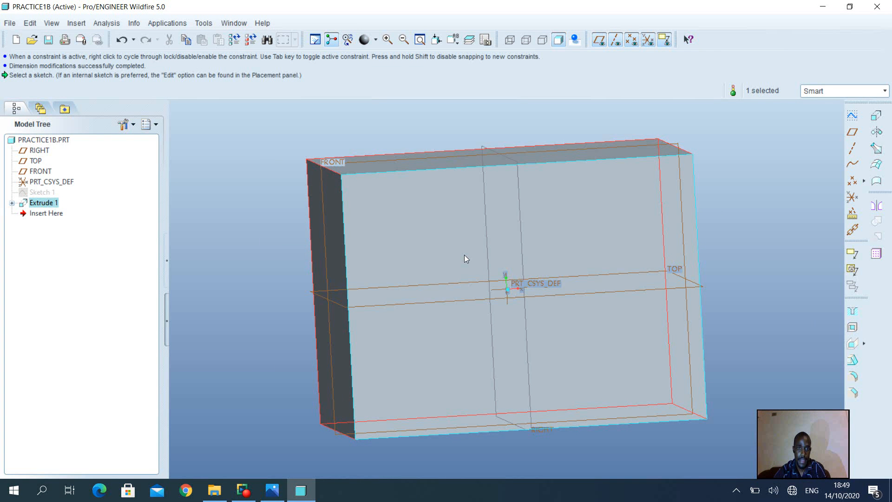
pyautogui.moveTo(414, 225)
pyautogui.mouseDown(button='middle')
pyautogui.moveTo(407, 224)
pyautogui.moveTo(428, 223)
pyautogui.moveTo(397, 218)
pyautogui.moveTo(408, 221)
pyautogui.moveTo(424, 201)
pyautogui.mouseUp(button='middle')
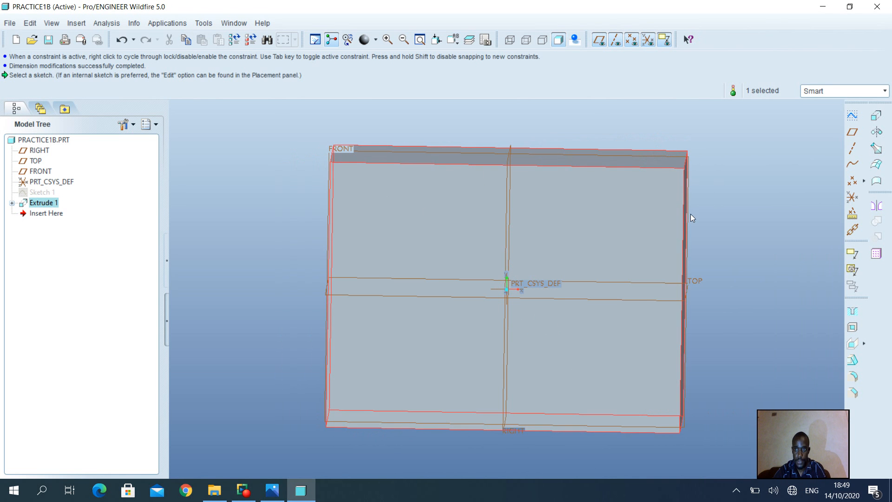
pyautogui.click(594, 232)
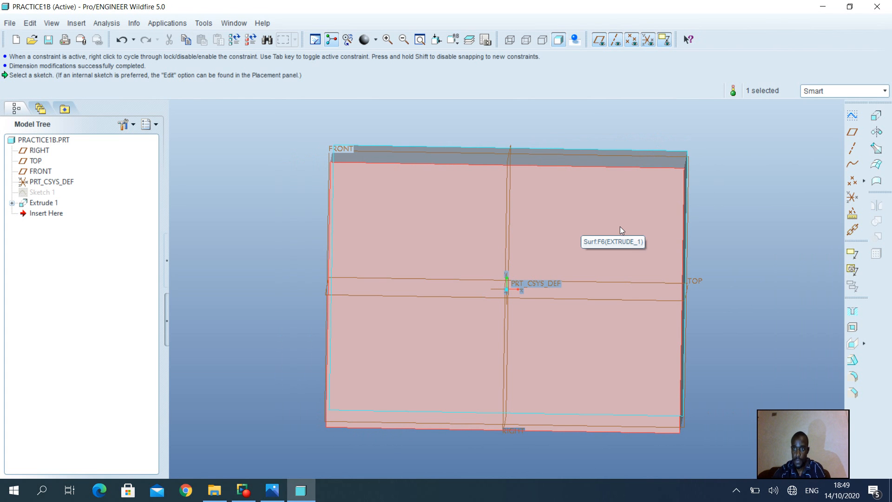
pyautogui.click(853, 117)
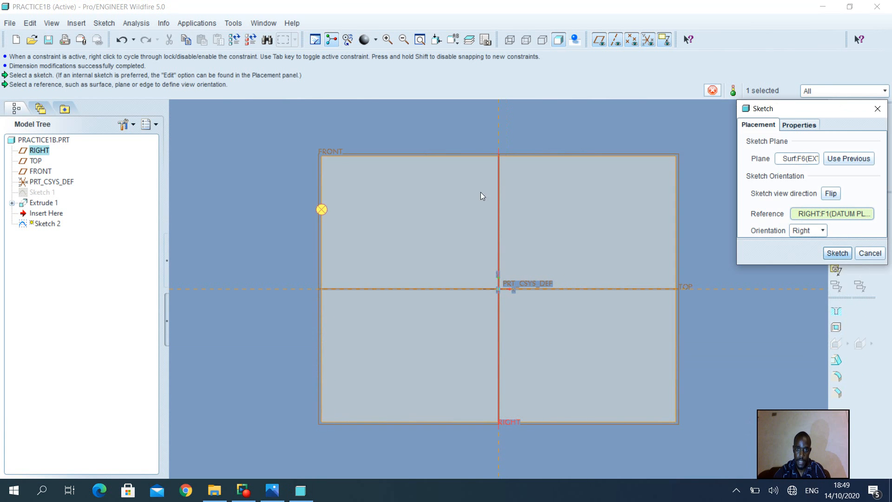
pyautogui.click(838, 253)
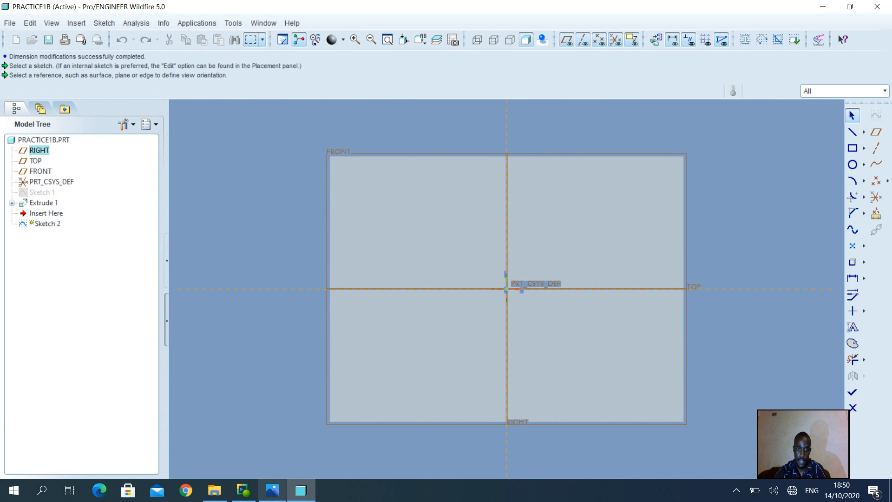
# Step: Check the slot dimensions in the reference drawing and add the block's top surface as a sketch reference
pyautogui.click(273, 491)
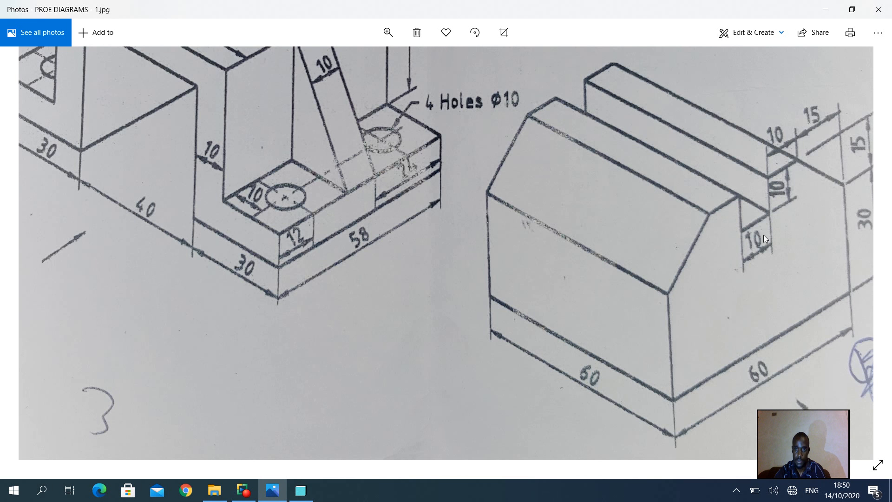
pyautogui.click(301, 494)
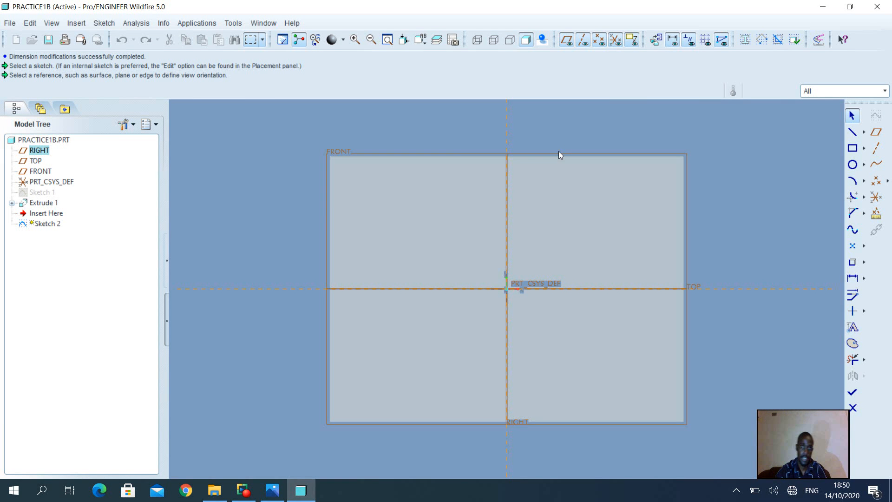
pyautogui.click(117, 27)
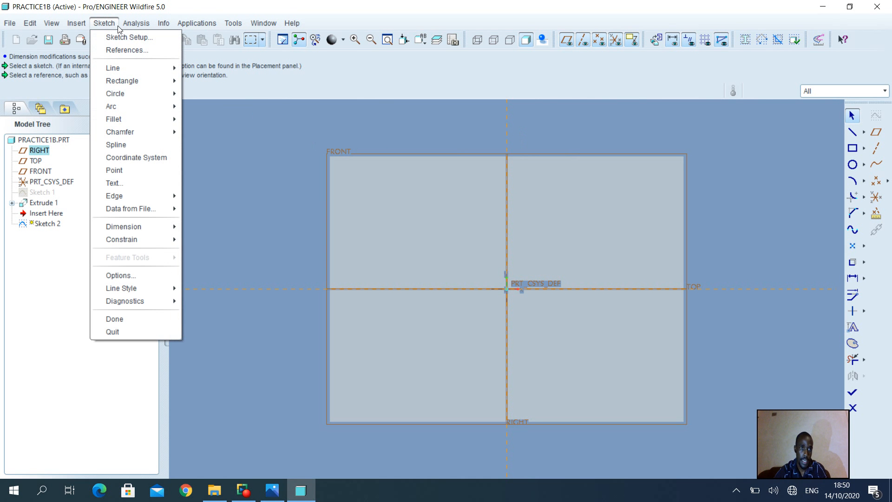
pyautogui.click(123, 50)
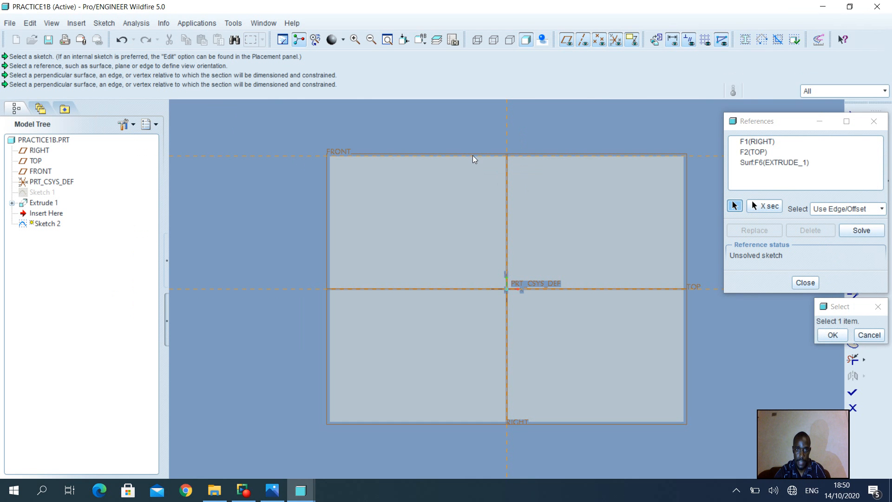
pyautogui.click(506, 185)
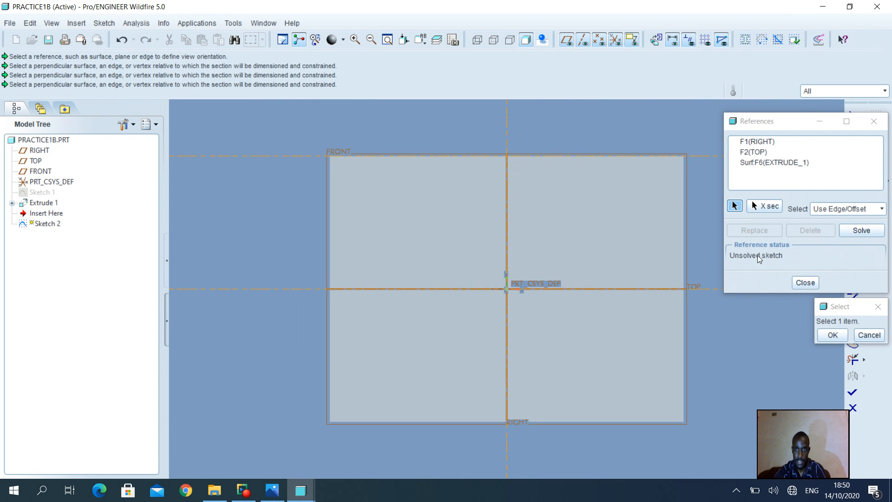
pyautogui.click(840, 334)
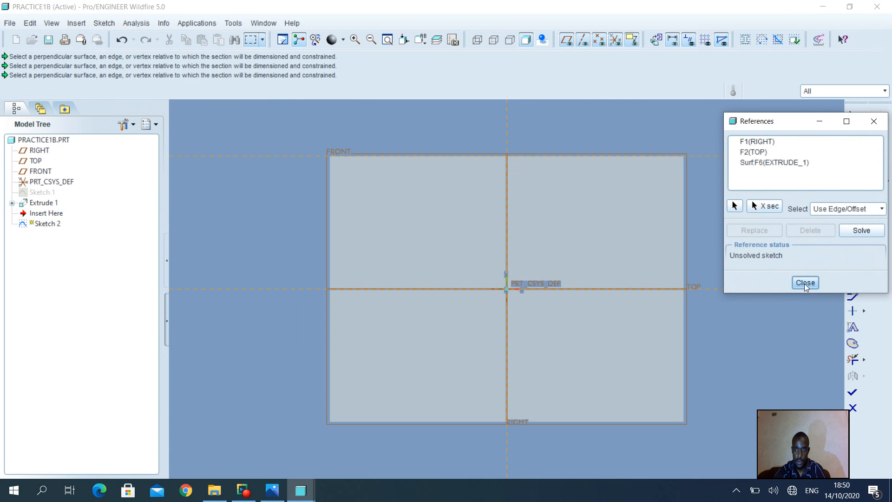
pyautogui.click(805, 283)
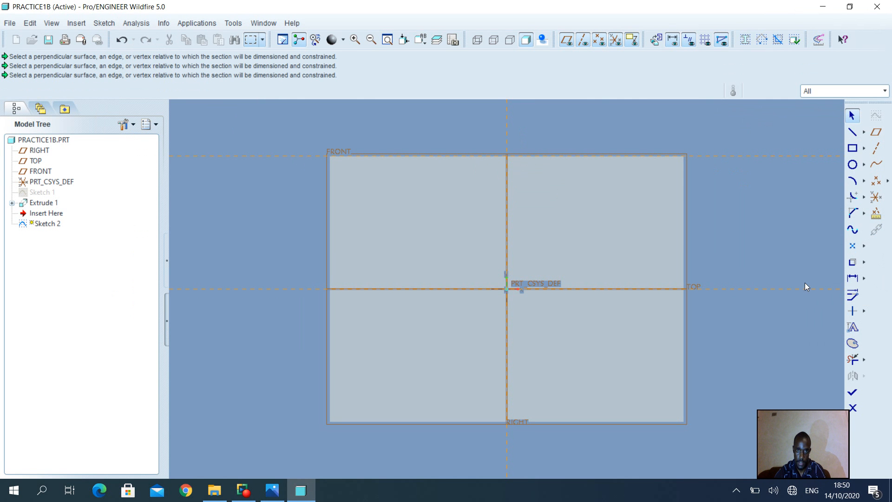
# Step: Sketch a square about 6.9 mm wide across the vertical reference, with its upper side on the block's top edge
pyautogui.click(852, 148)
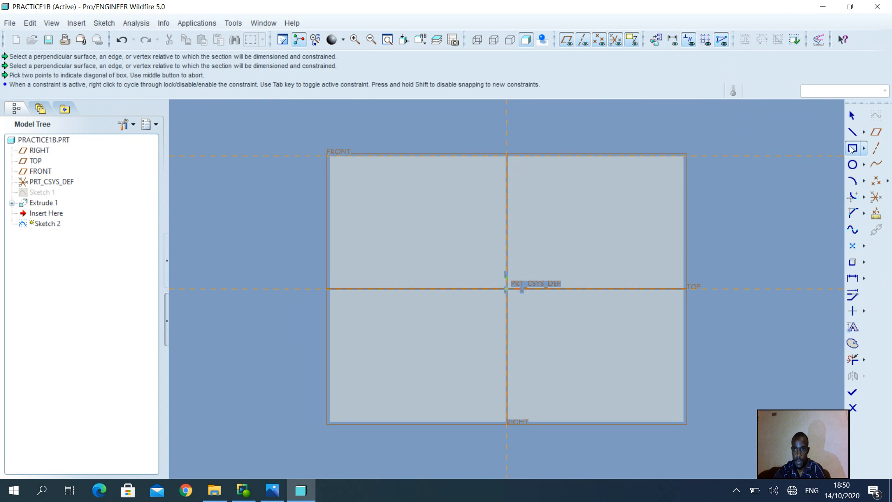
pyautogui.click(487, 157)
pyautogui.click(529, 198)
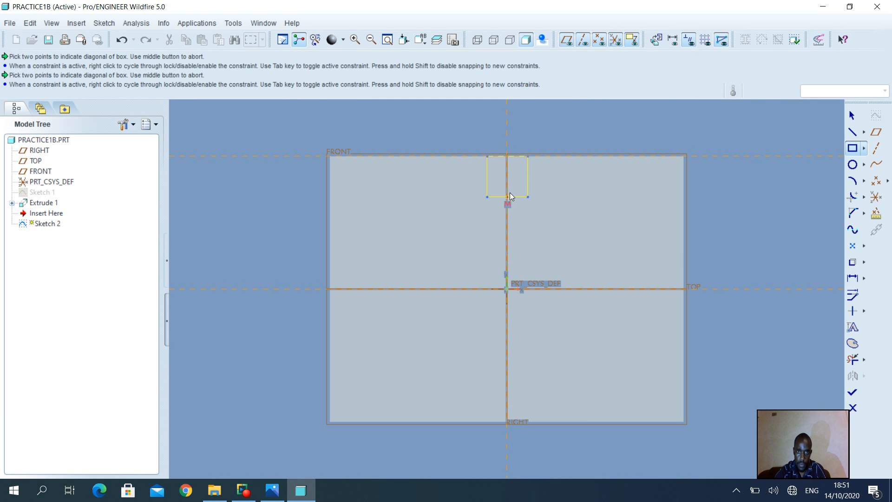
pyautogui.middleClick(595, 185)
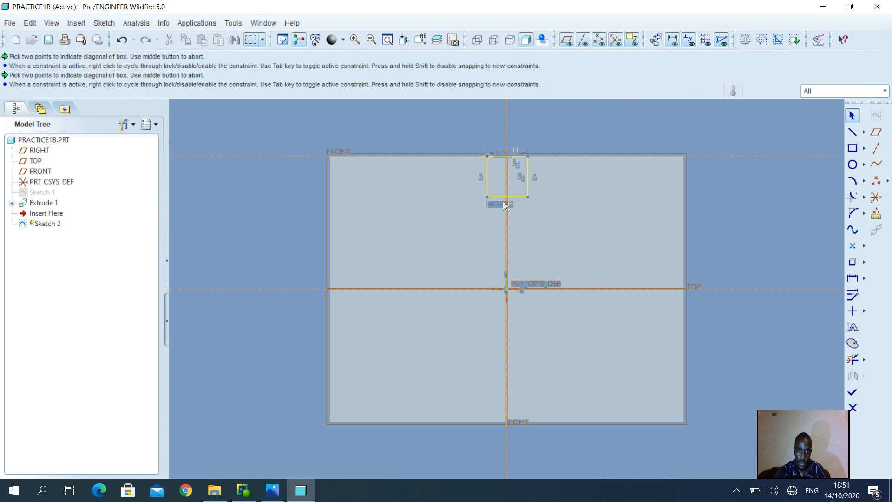
# Step: Set the side length of the slot square to 10 mm
pyautogui.doubleClick(506, 156)
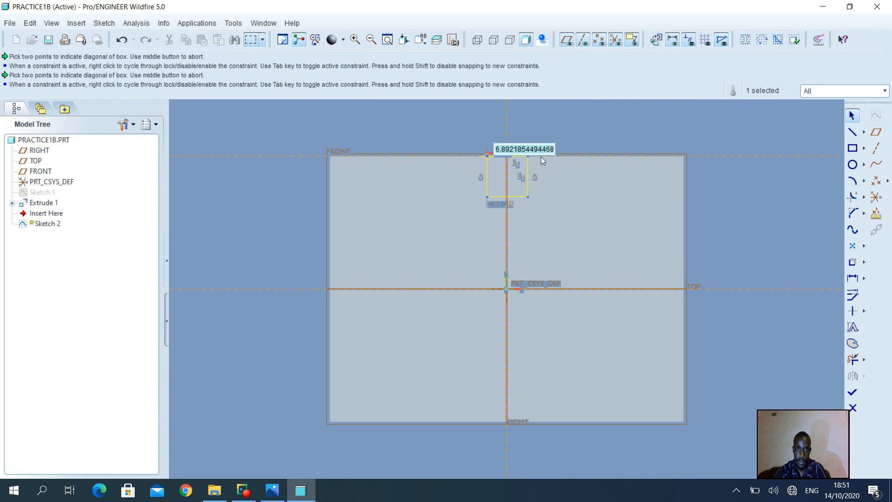
pyautogui.press('Right')
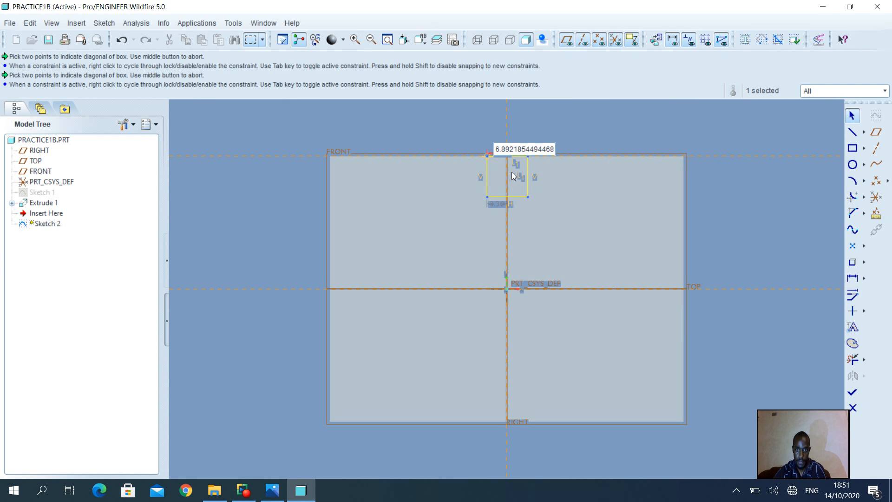
pyautogui.doubleClick(522, 147)
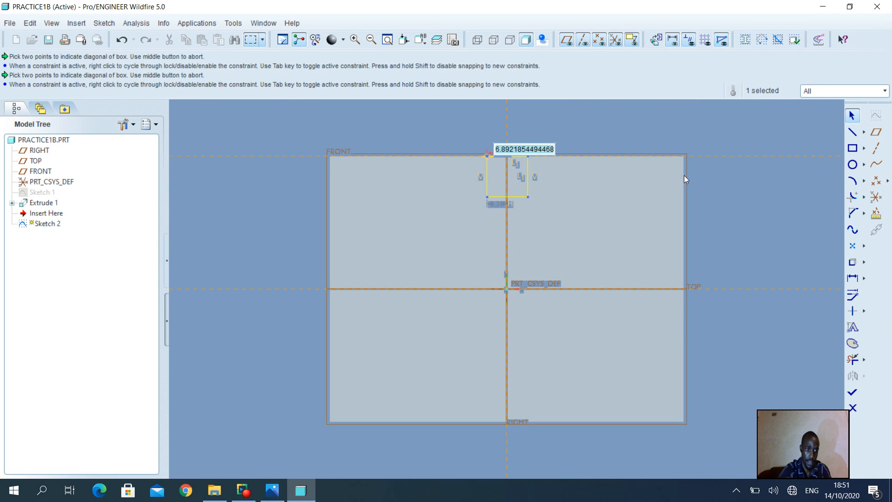
pyautogui.write('10')
pyautogui.press('Return')
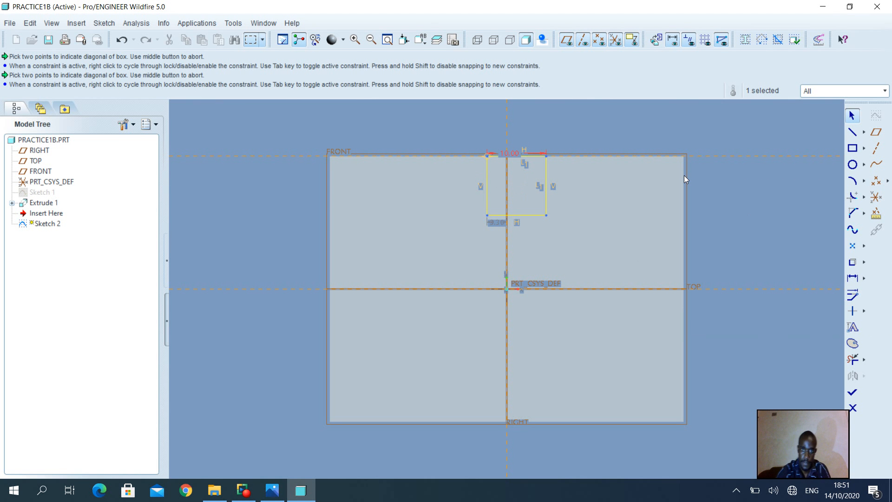
# Step: Center the square by setting its left side 5 mm from the vertical reference, and finish the sketch
pyautogui.doubleClick(495, 222)
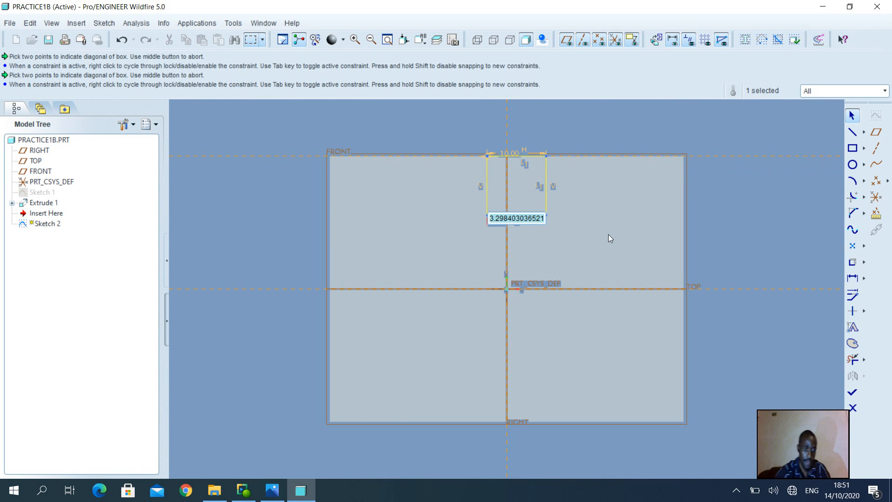
pyautogui.write('5')
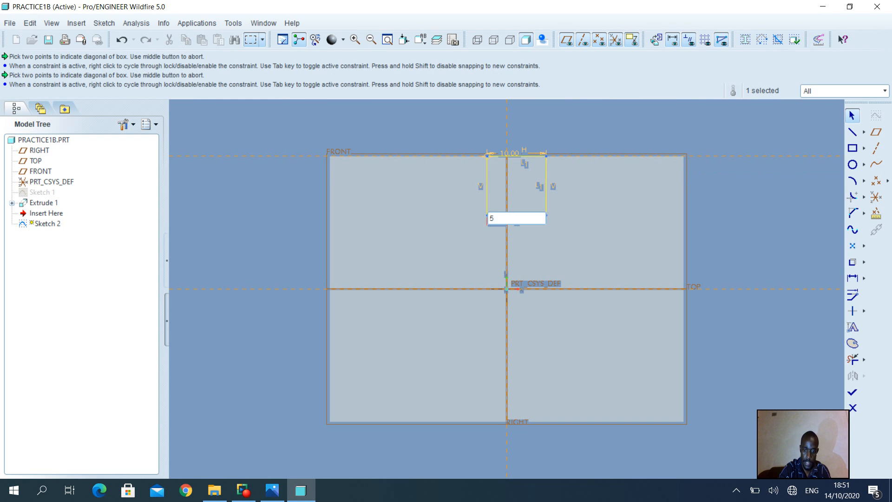
pyautogui.press('Return')
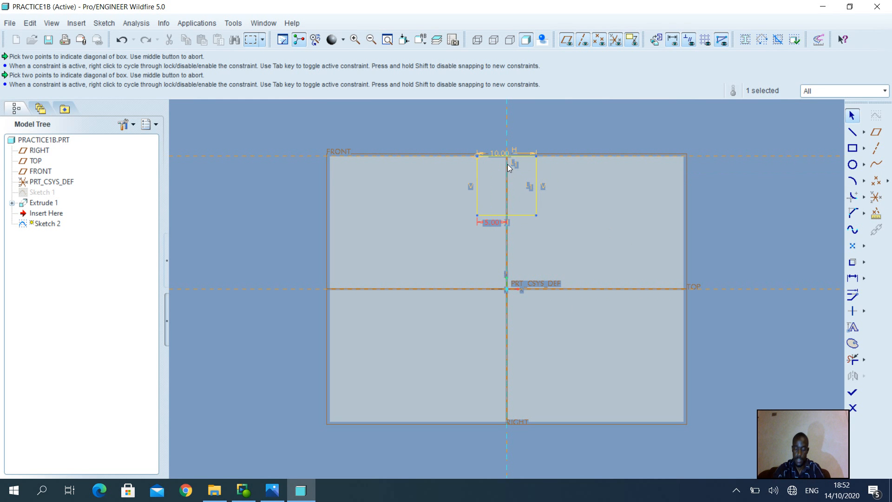
pyautogui.click(856, 396)
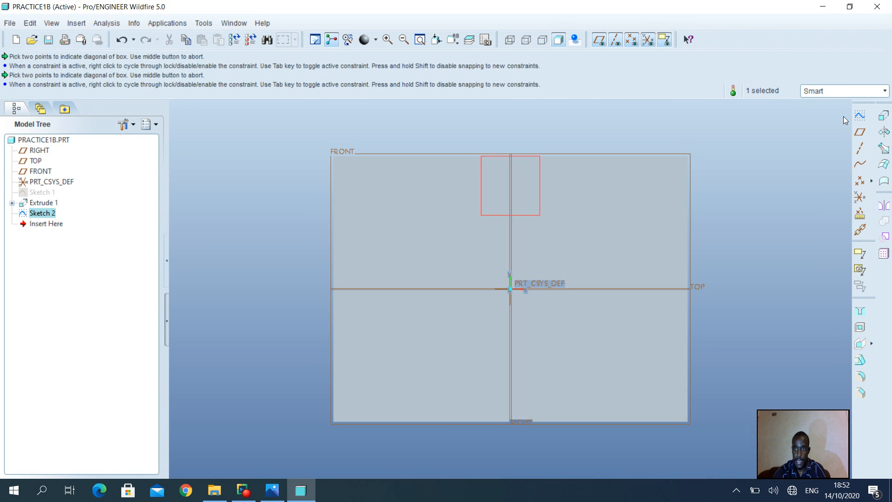
# Step: Start an extrude of the slot square as a material-removing cut inside the profile, directed into the block
pyautogui.click(884, 116)
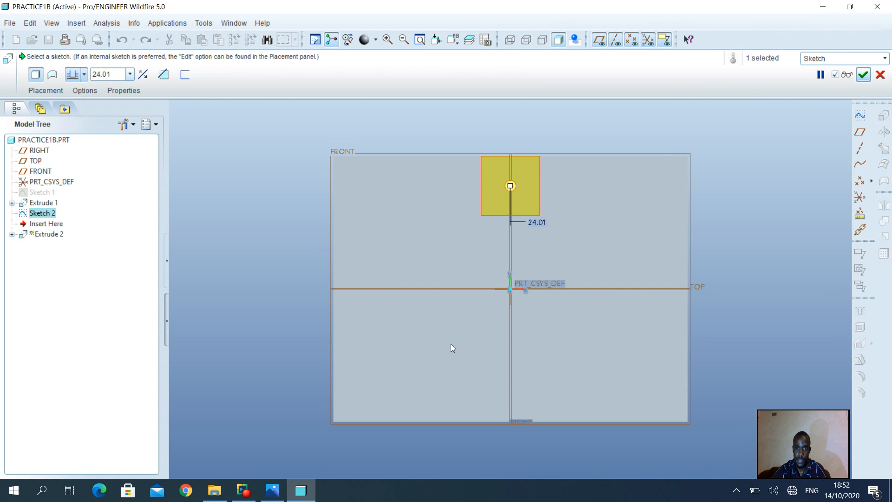
pyautogui.moveTo(453, 348); pyautogui.dragTo(498, 347, button='middle')
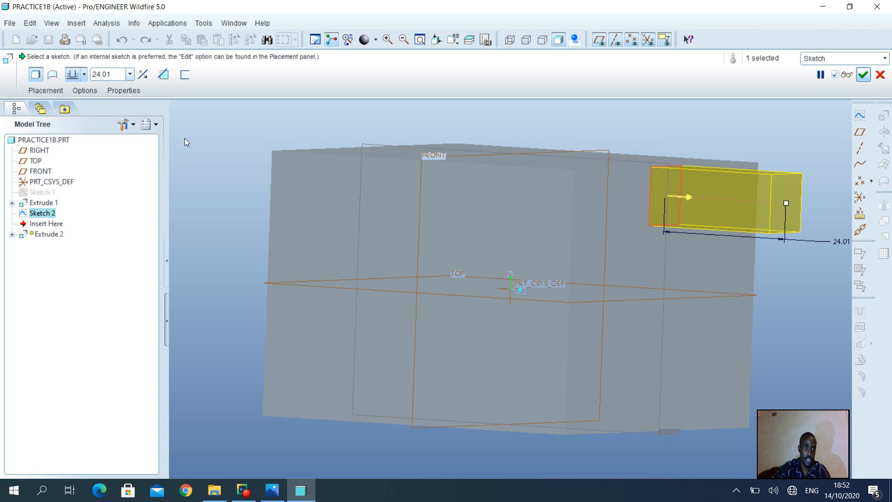
pyautogui.click(166, 80)
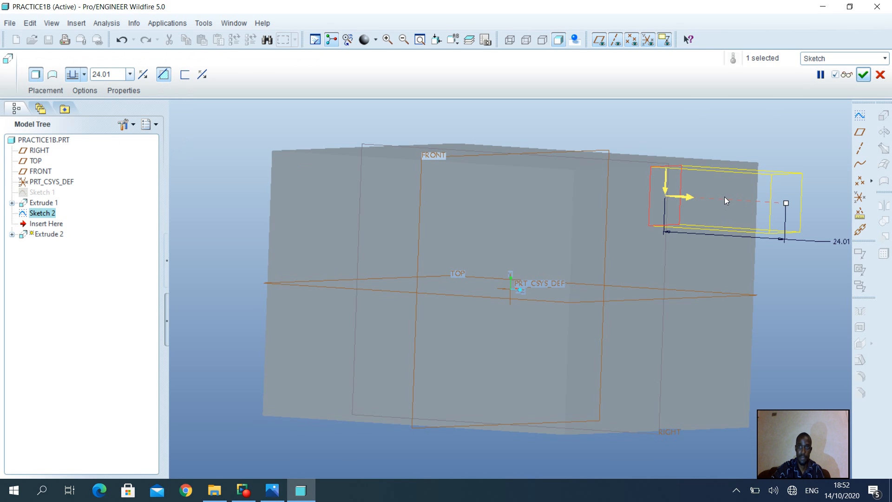
pyautogui.click(689, 199)
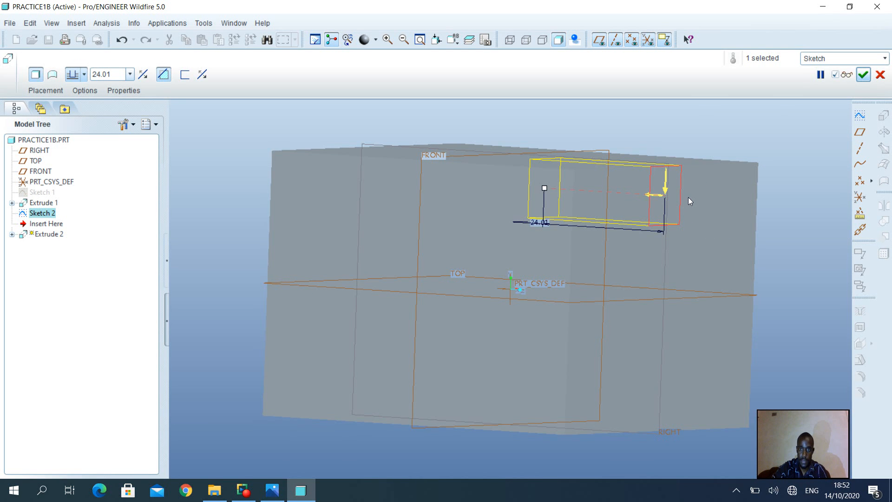
pyautogui.click(648, 194)
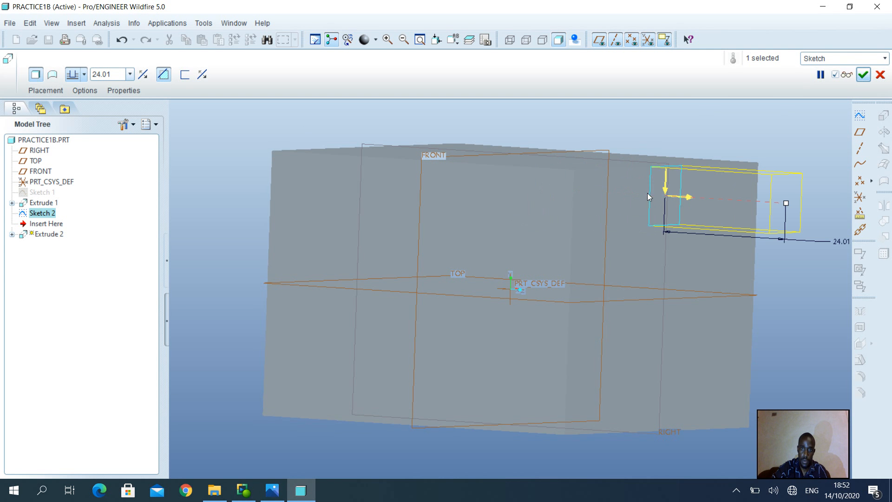
pyautogui.click(203, 75)
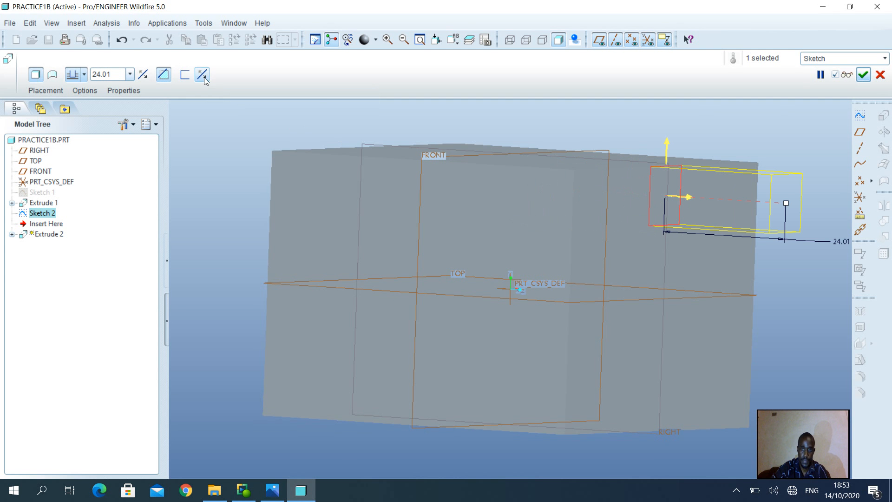
pyautogui.click(203, 76)
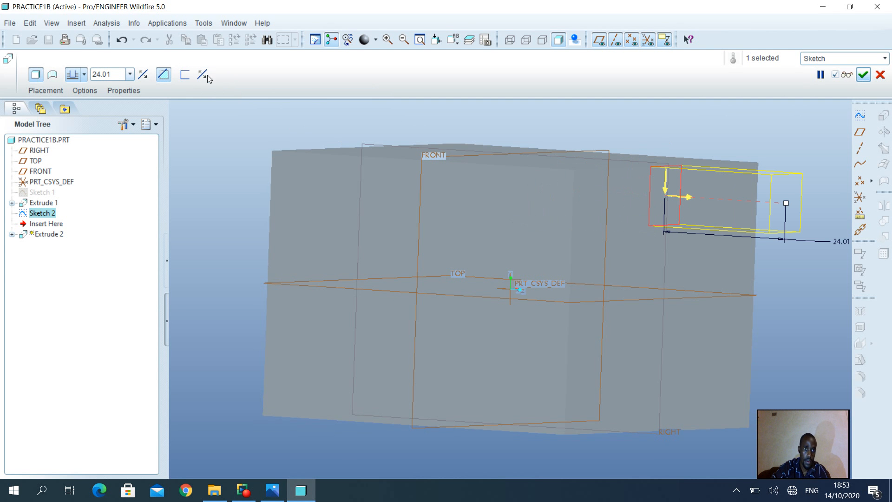
pyautogui.click(687, 198)
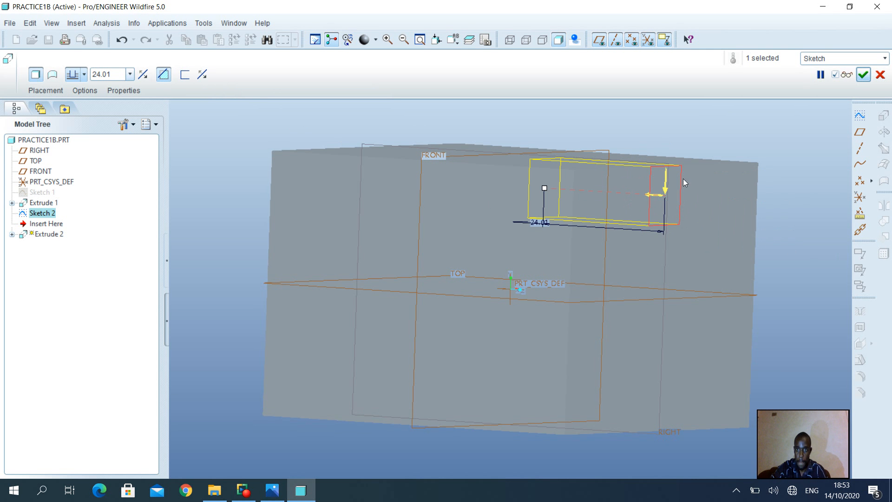
# Step: Set the slot cut's depth to 61 mm, preview it from an angle, and complete the feature
pyautogui.doubleClick(117, 75)
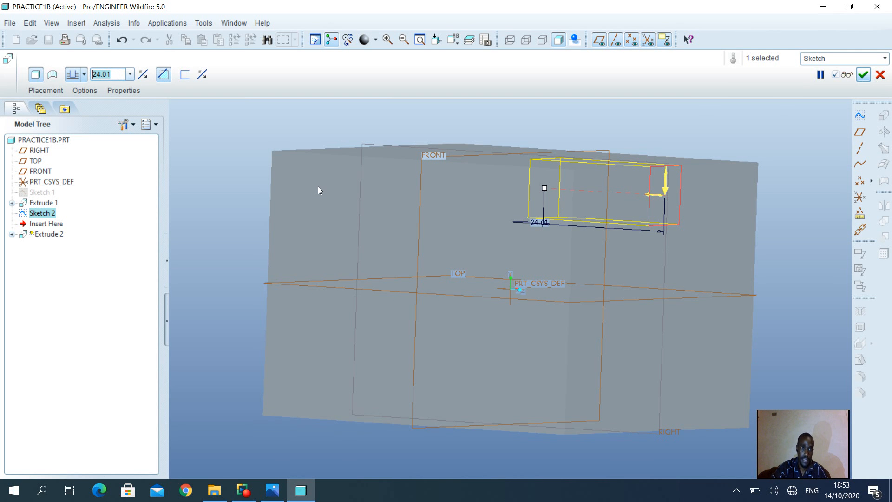
pyautogui.write('6')
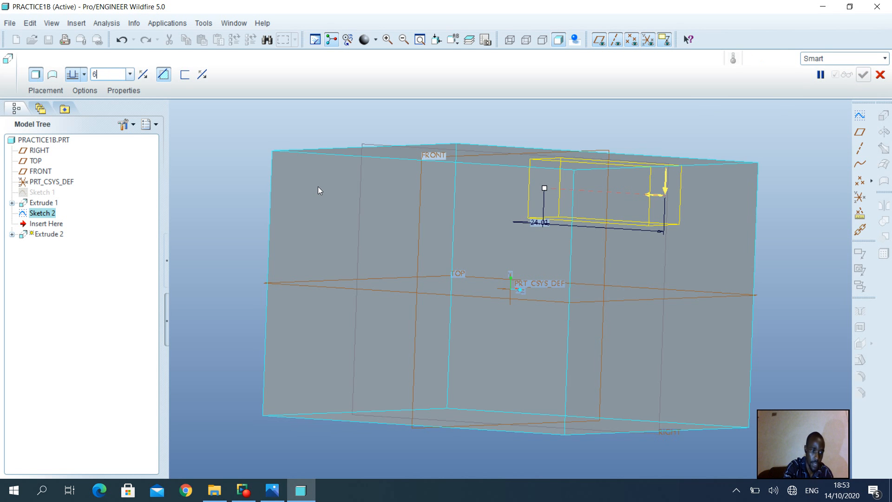
pyautogui.write('1')
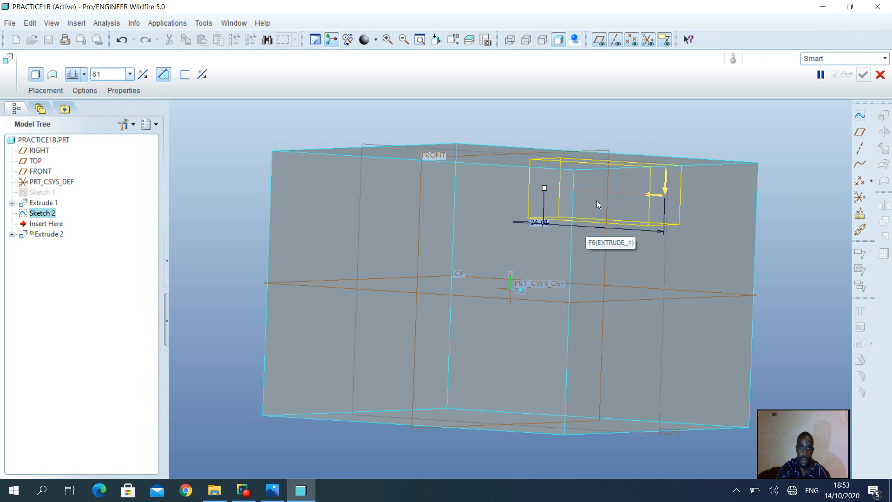
pyautogui.press('Return')
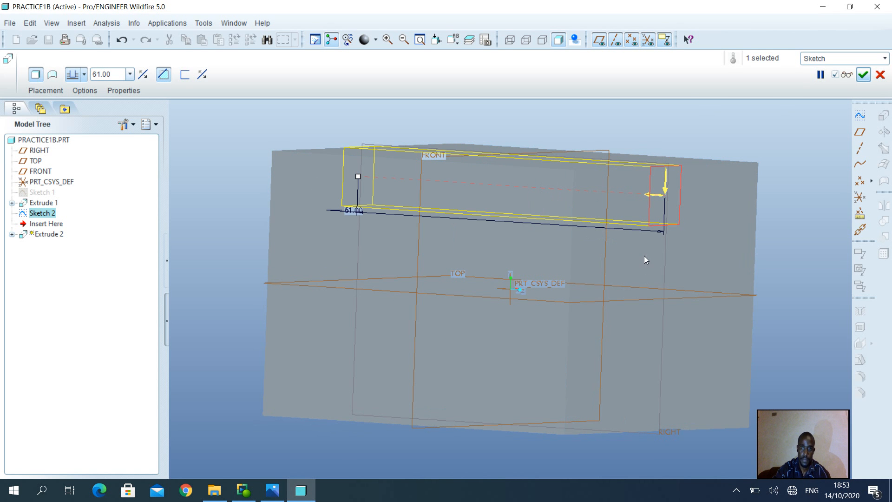
pyautogui.click(848, 75)
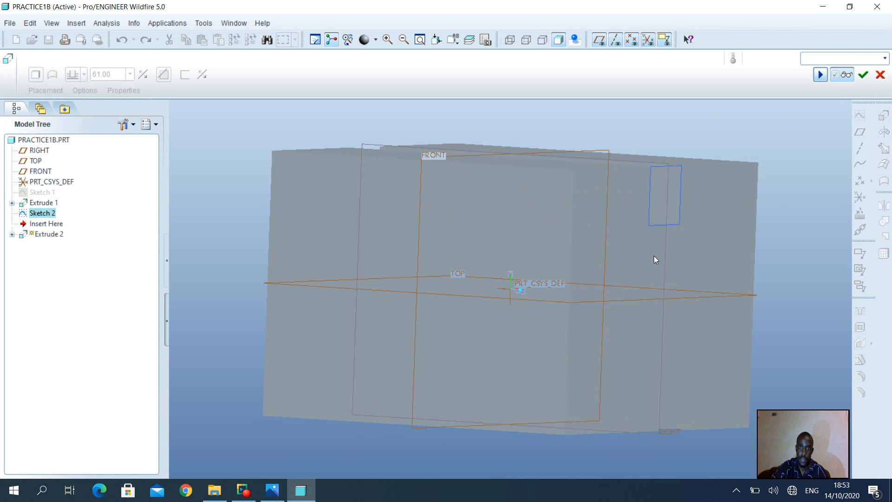
pyautogui.moveTo(641, 259); pyautogui.dragTo(608, 256, button='middle')
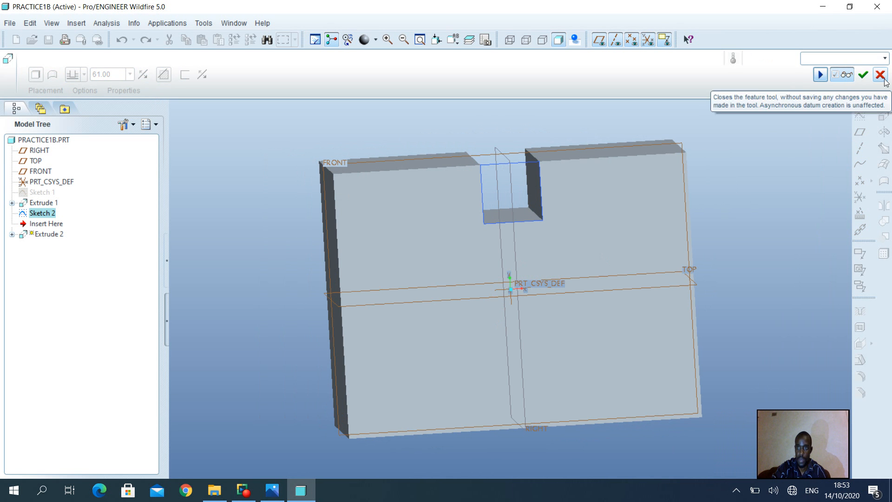
pyautogui.click(863, 75)
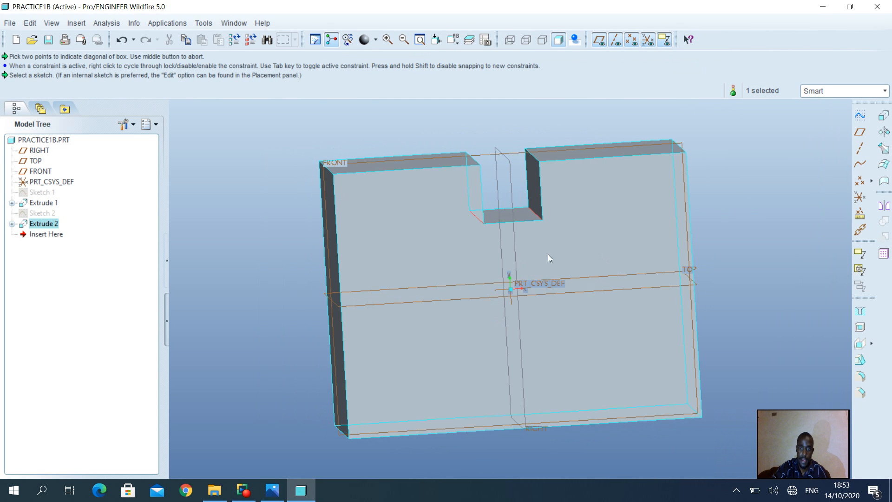
# Step: Check the chamfer dimensions in the reference drawing and start a new sketch on the block's slotted front face
pyautogui.click(274, 490)
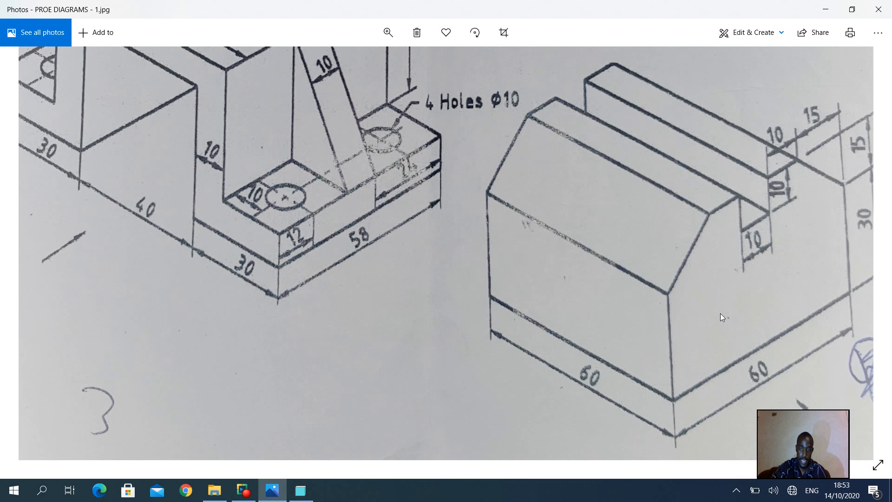
pyautogui.moveTo(309, 499)
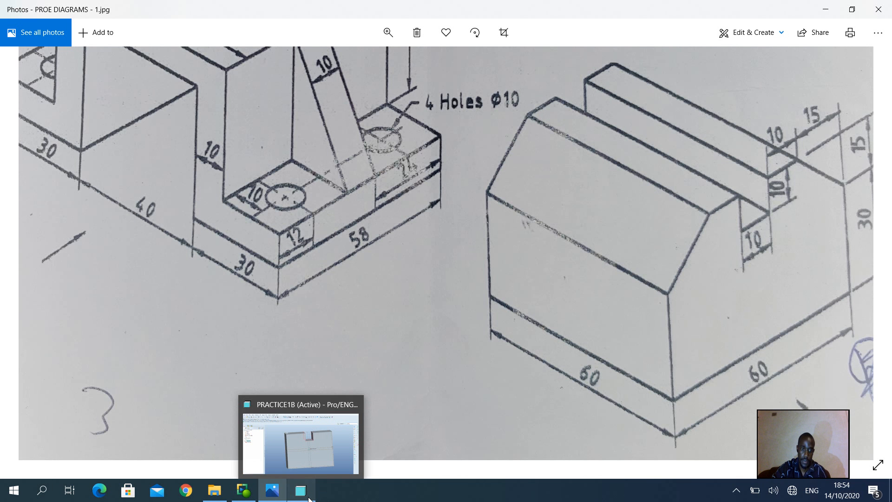
pyautogui.click(310, 498)
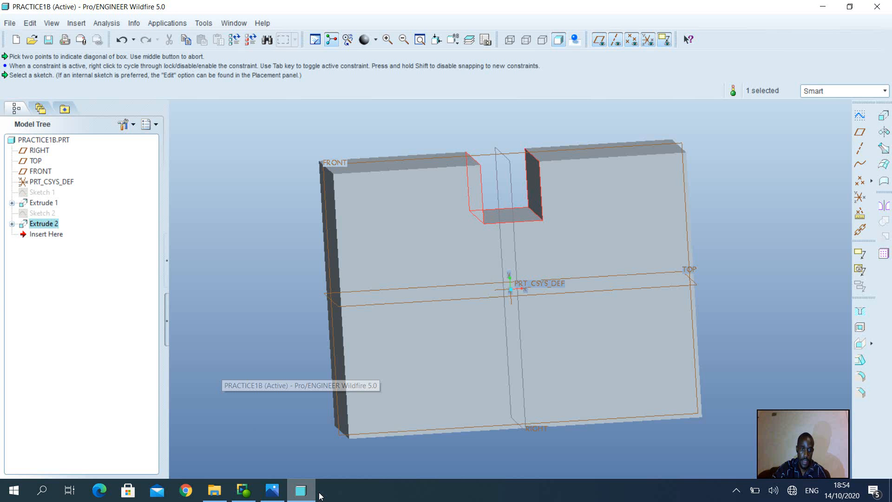
pyautogui.click(418, 216)
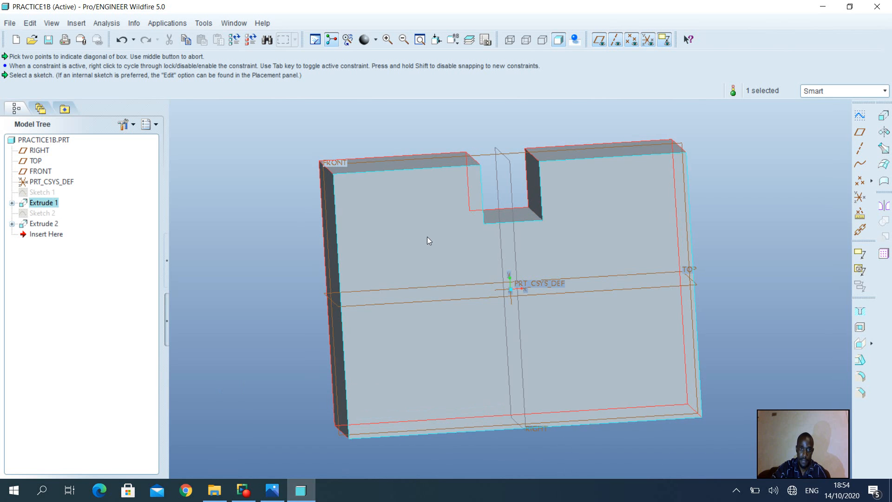
pyautogui.click(441, 251)
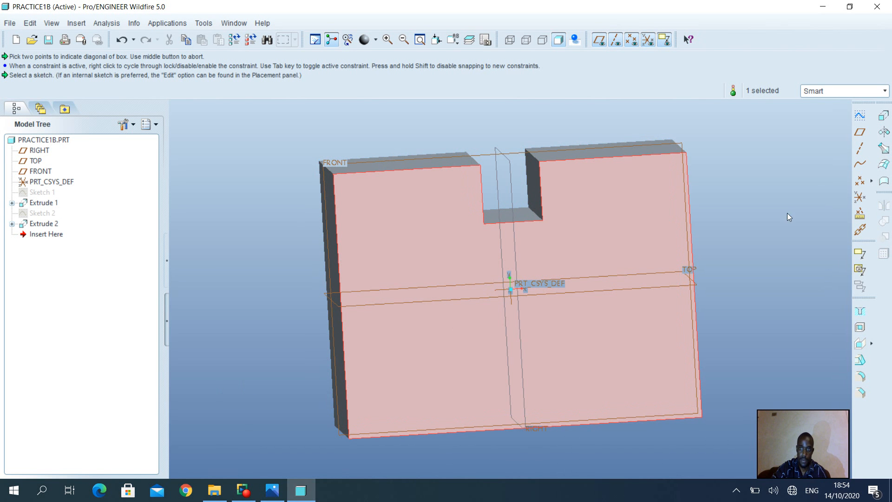
pyautogui.click(859, 113)
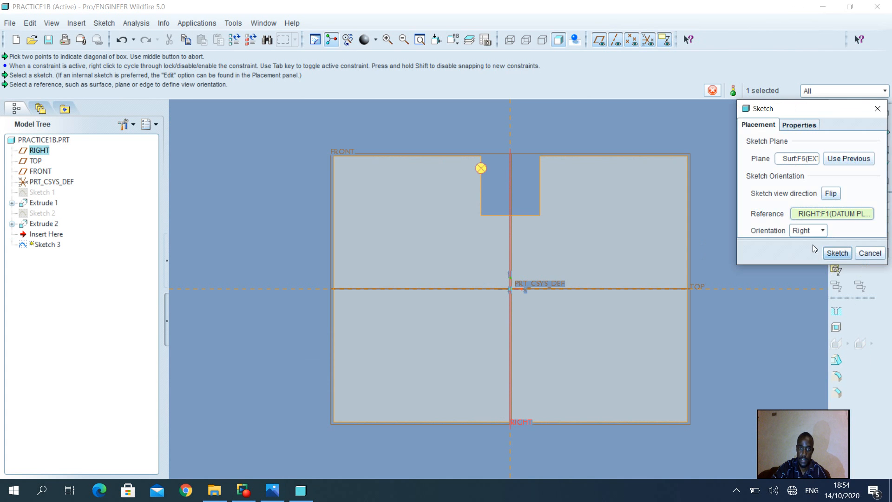
pyautogui.click(838, 253)
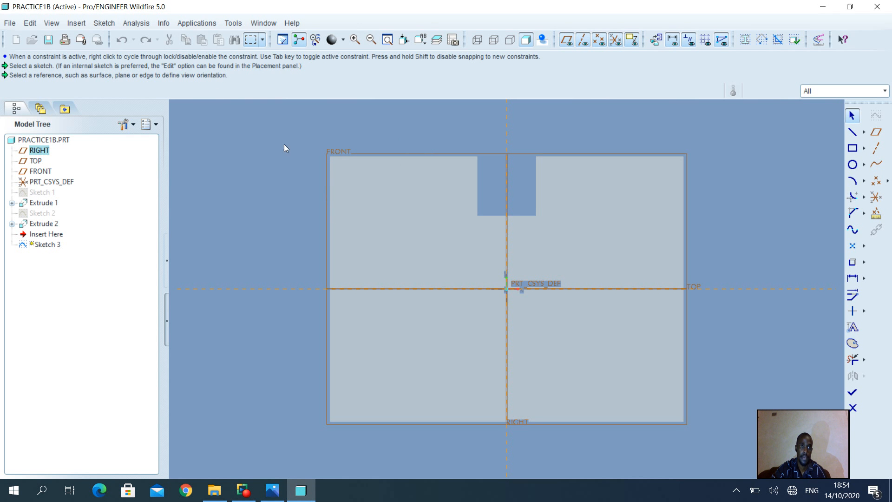
# Step: Add the block's top surface and left side surface as references for the new sketch
pyautogui.click(108, 27)
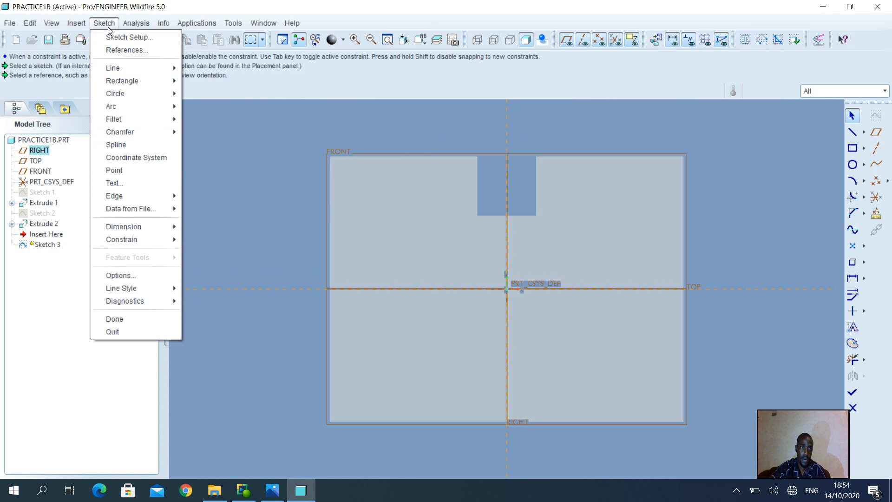
pyautogui.click(123, 48)
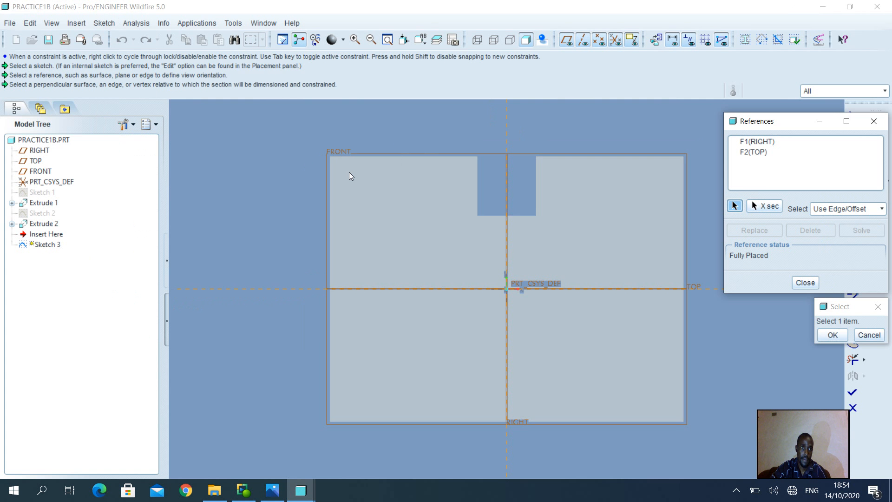
pyautogui.click(400, 155)
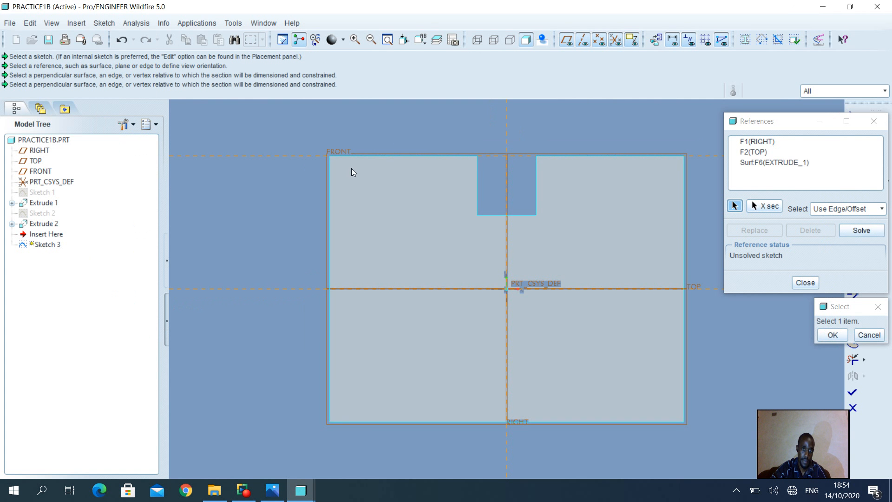
pyautogui.click(329, 180)
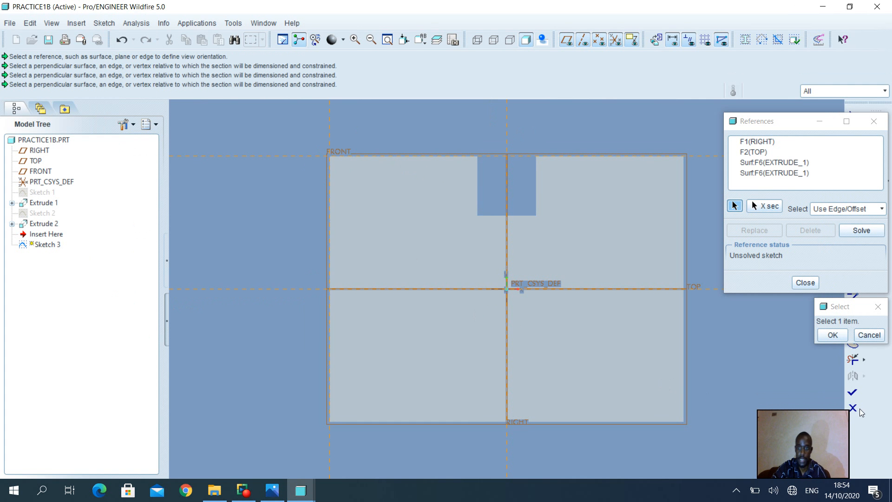
pyautogui.click(833, 336)
pyautogui.click(806, 283)
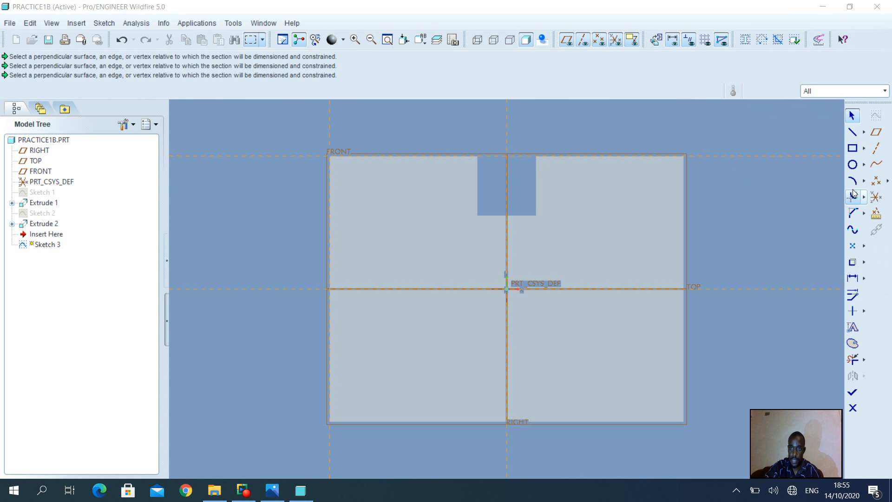
# Step: Sketch a closed right triangle with legs about 10 mm long along the references in the face's upper-left corner
pyautogui.click(854, 133)
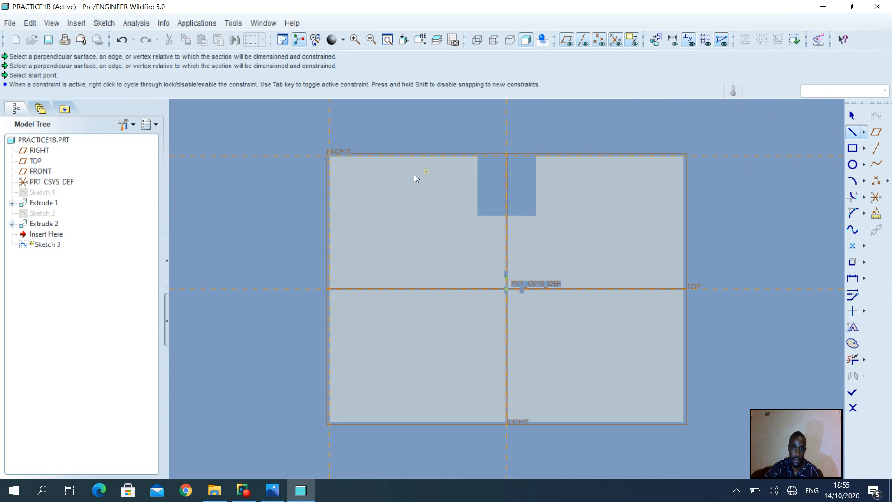
pyautogui.click(389, 158)
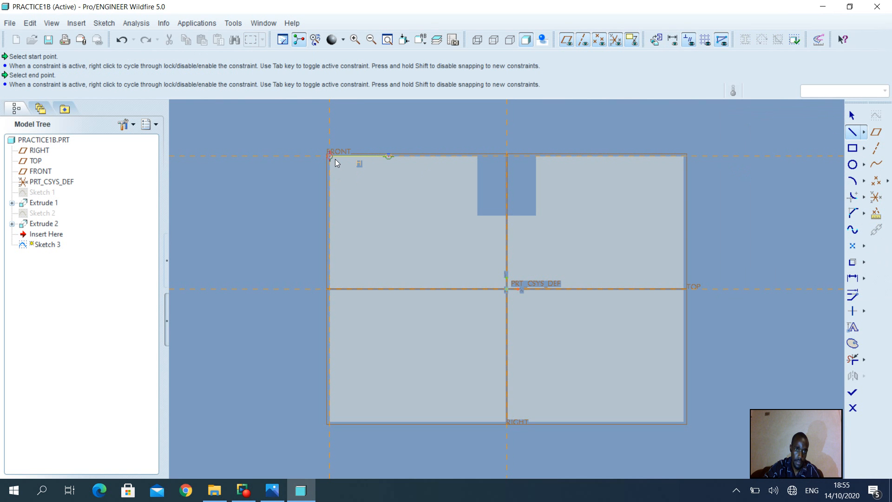
pyautogui.click(336, 159)
pyautogui.click(334, 216)
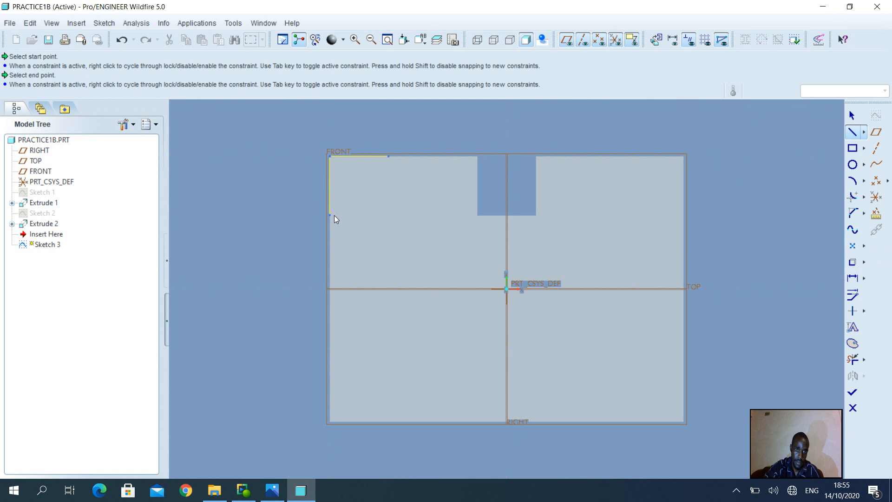
pyautogui.click(390, 161)
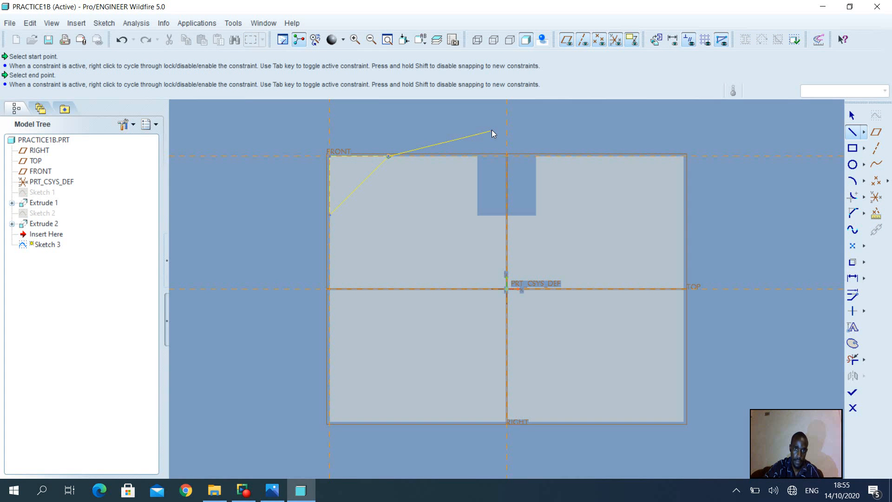
pyautogui.middleClick(491, 130)
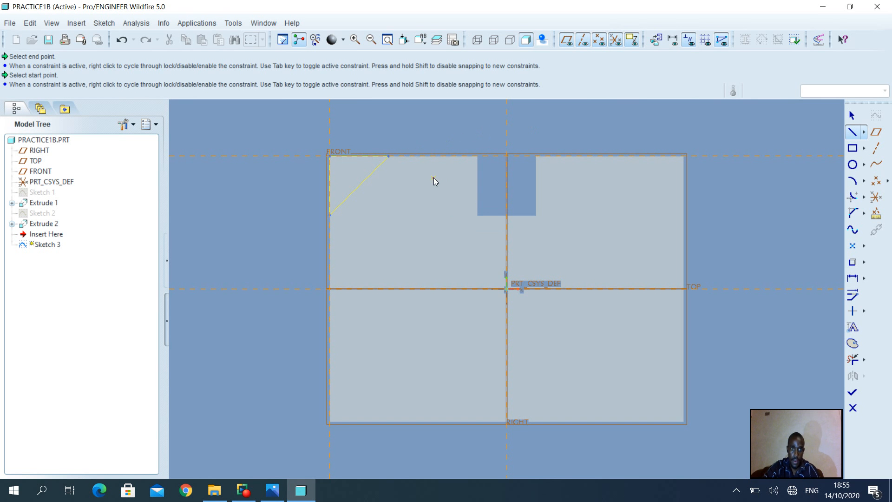
pyautogui.click(852, 116)
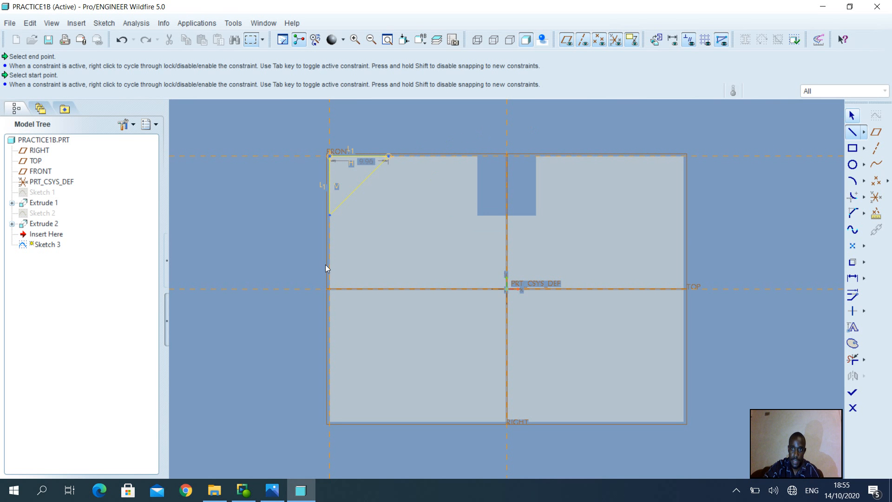
# Step: Set the length of the corner triangle's equal legs to 15 mm
pyautogui.doubleClick(367, 161)
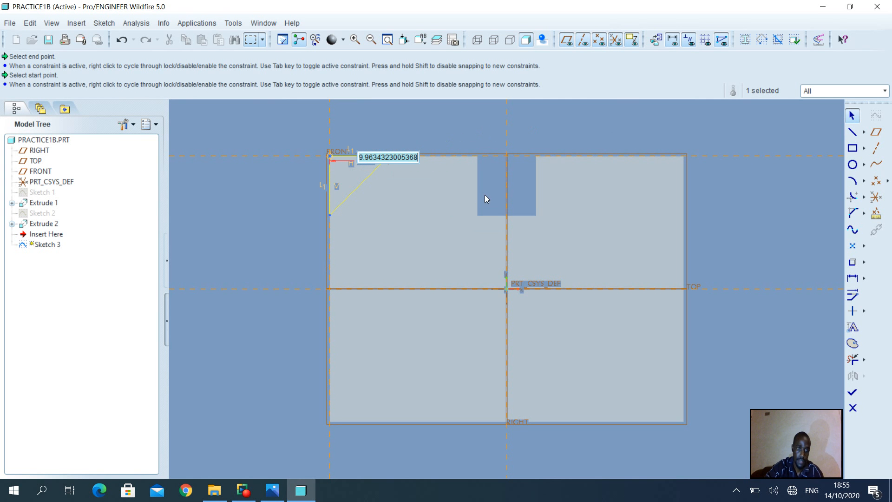
pyautogui.write('15')
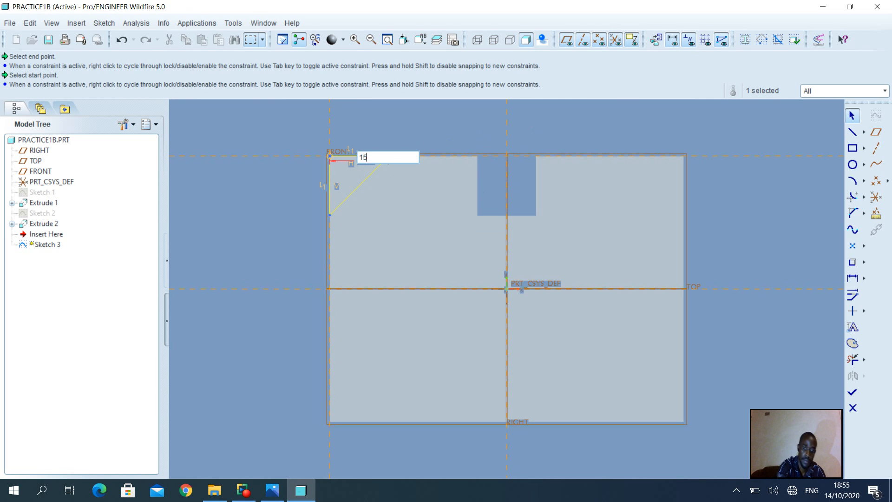
pyautogui.press('Return')
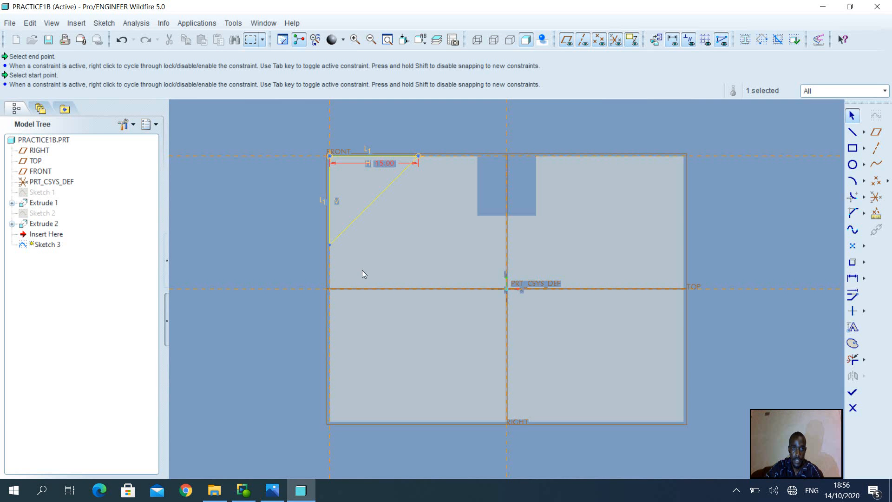
# Step: Finish the triangle sketch and extrude it as a material-removing cut directed into the block
pyautogui.click(853, 392)
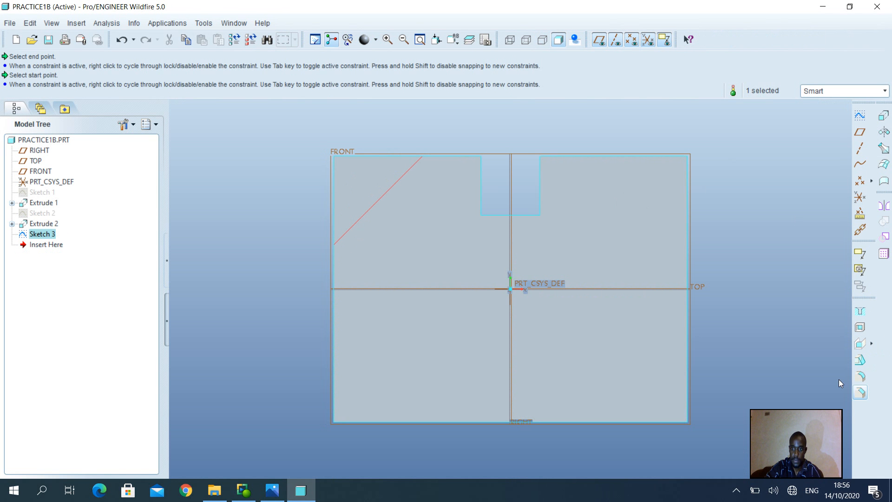
pyautogui.click(884, 120)
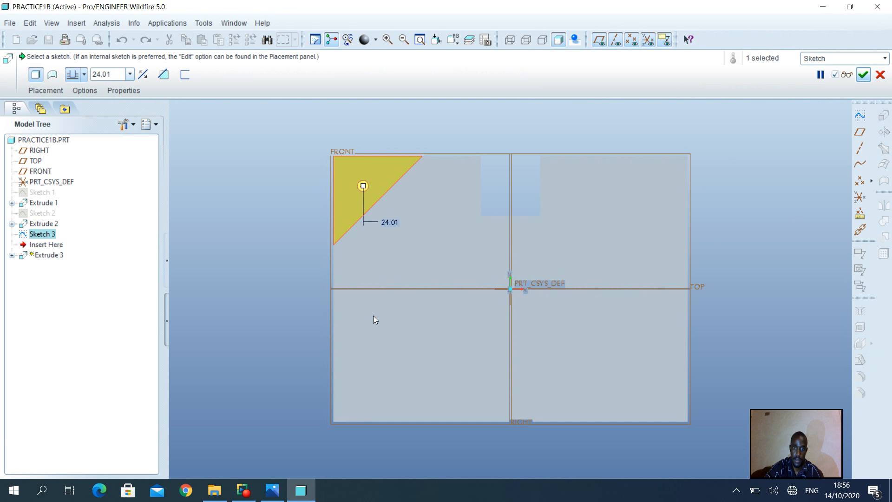
pyautogui.moveTo(372, 316); pyautogui.dragTo(419, 320, button='middle')
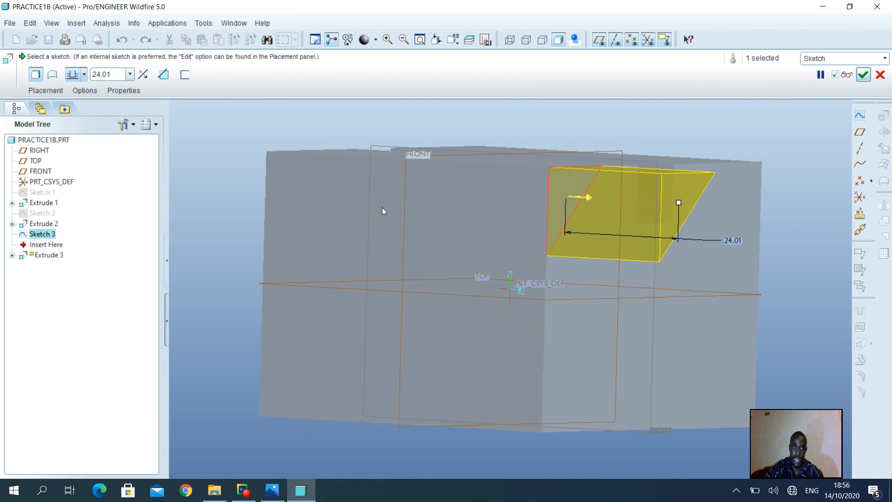
pyautogui.click(165, 77)
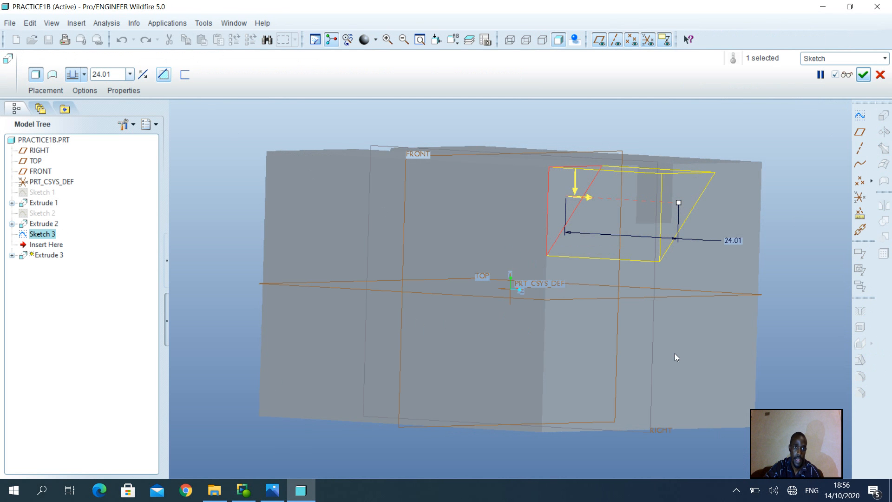
pyautogui.click(591, 199)
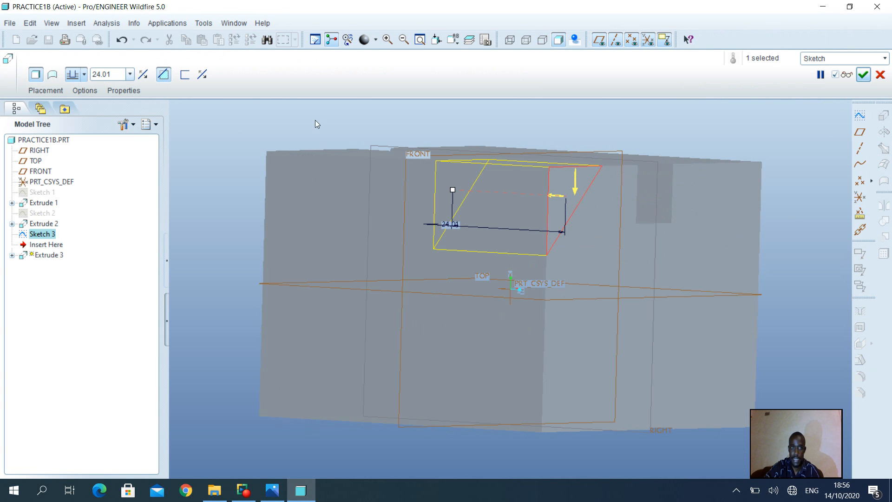
# Step: Set the corner cut's depth to 61 mm, preview it and complete the feature
pyautogui.doubleClick(122, 75)
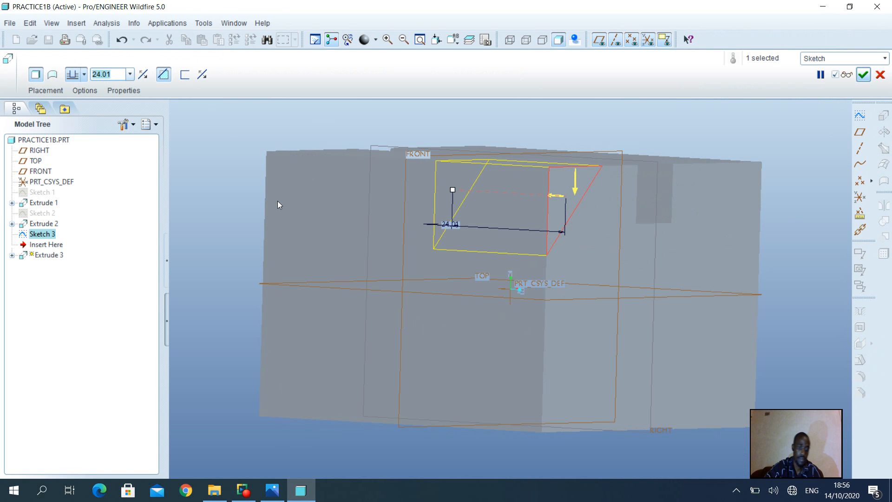
pyautogui.write('61')
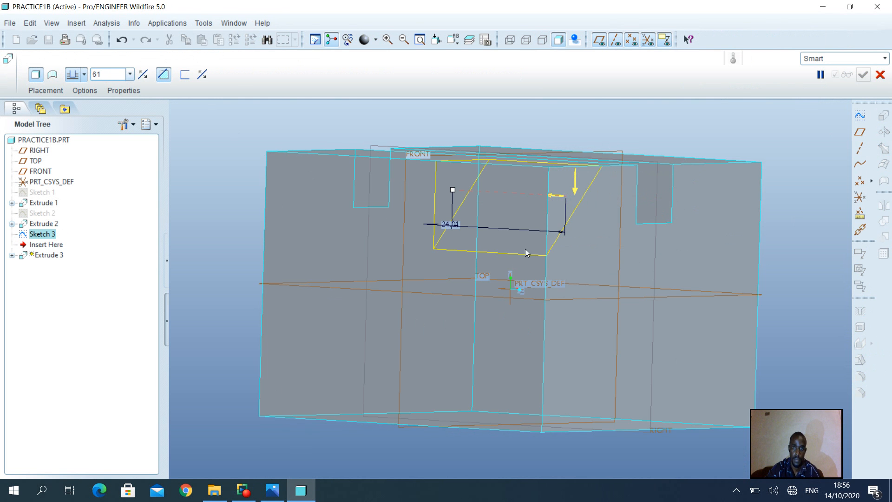
pyautogui.press('Return')
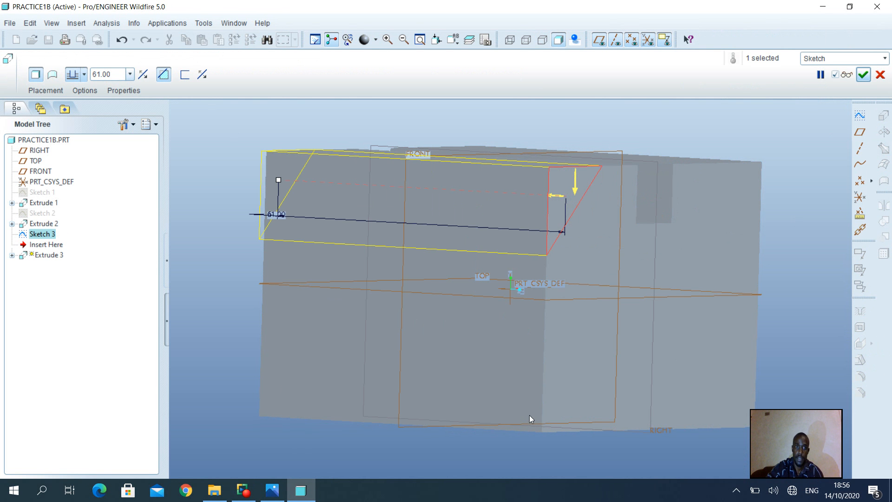
pyautogui.click(849, 74)
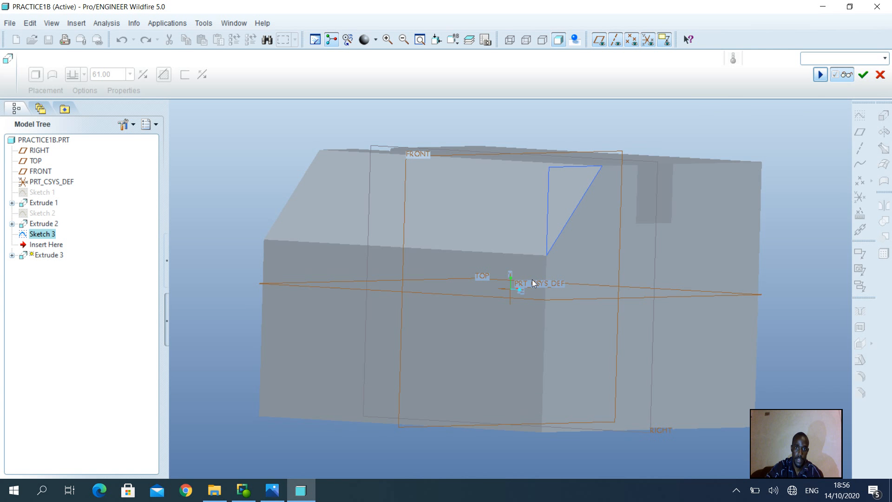
pyautogui.moveTo(529, 282); pyautogui.dragTo(488, 280, button='middle')
pyautogui.click(862, 78)
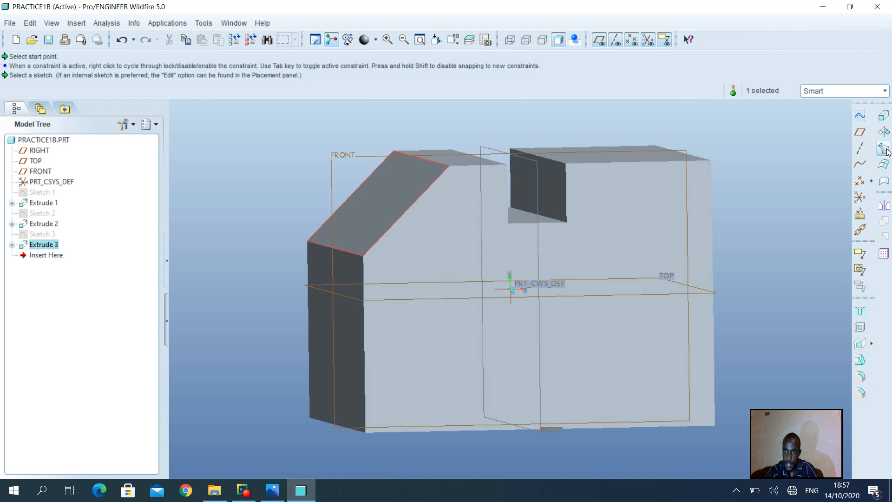
# Step: Mirror the triangular corner cut about the RIGHT datum plane
pyautogui.click(885, 206)
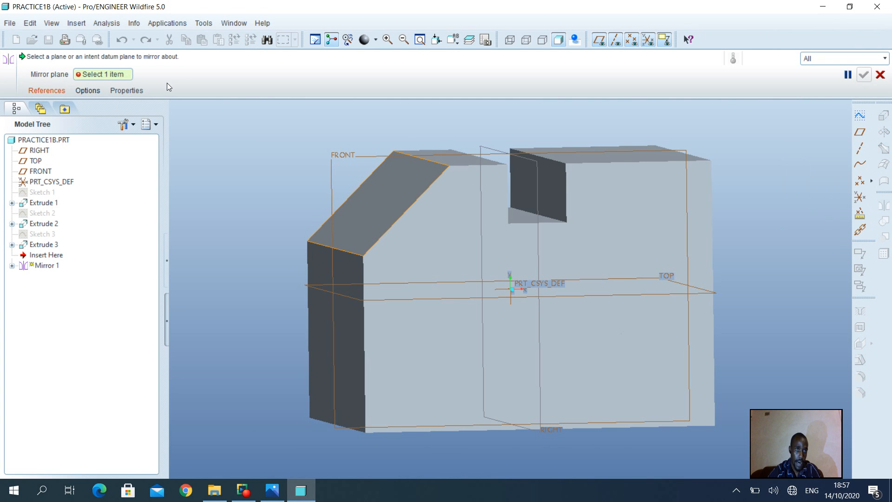
pyautogui.click(537, 173)
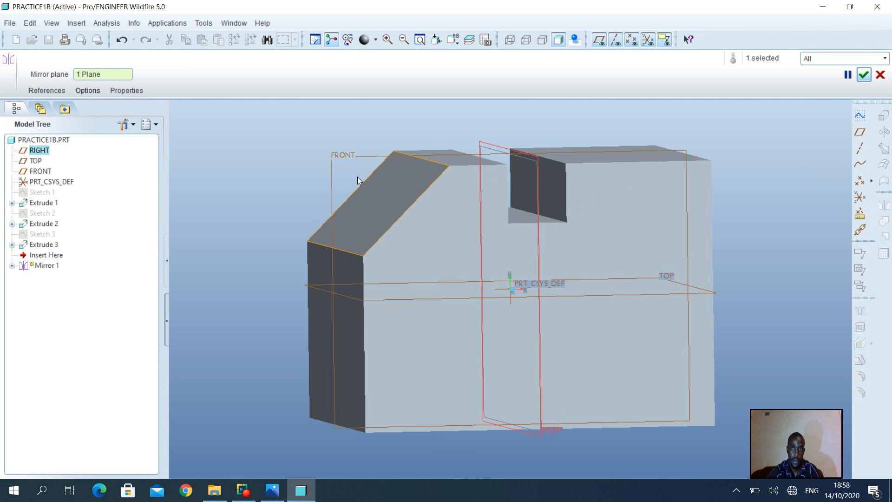
pyautogui.click(870, 78)
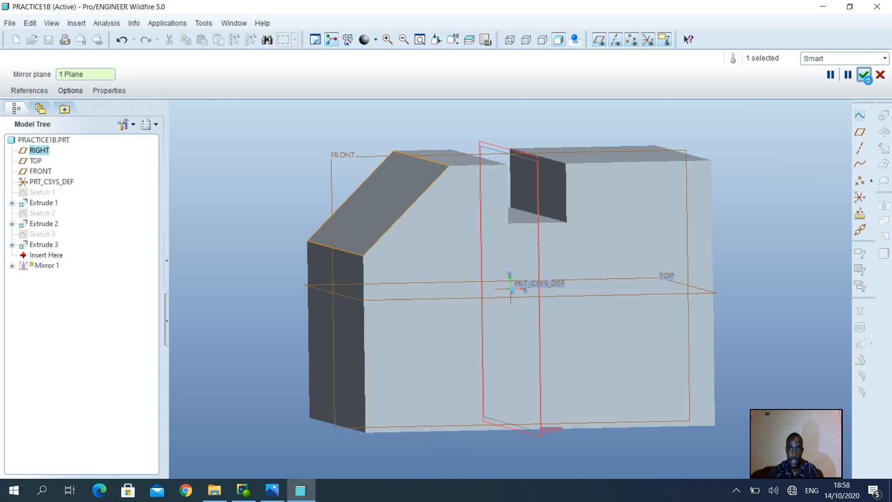
pyautogui.moveTo(538, 280)
pyautogui.mouseDown(button='middle')
pyautogui.moveTo(511, 289)
pyautogui.moveTo(520, 294)
pyautogui.mouseUp(button='middle')
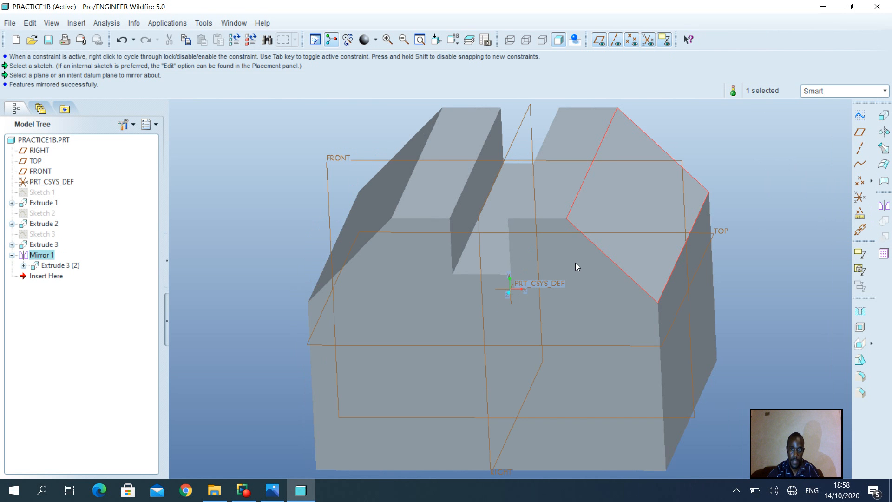
pyautogui.moveTo(576, 259)
pyautogui.mouseDown(button='middle')
pyautogui.moveTo(633, 237)
pyautogui.moveTo(715, 226)
pyautogui.moveTo(714, 211)
pyautogui.moveTo(796, 225)
pyautogui.moveTo(835, 209)
pyautogui.moveTo(846, 192)
pyautogui.mouseUp(button='middle')
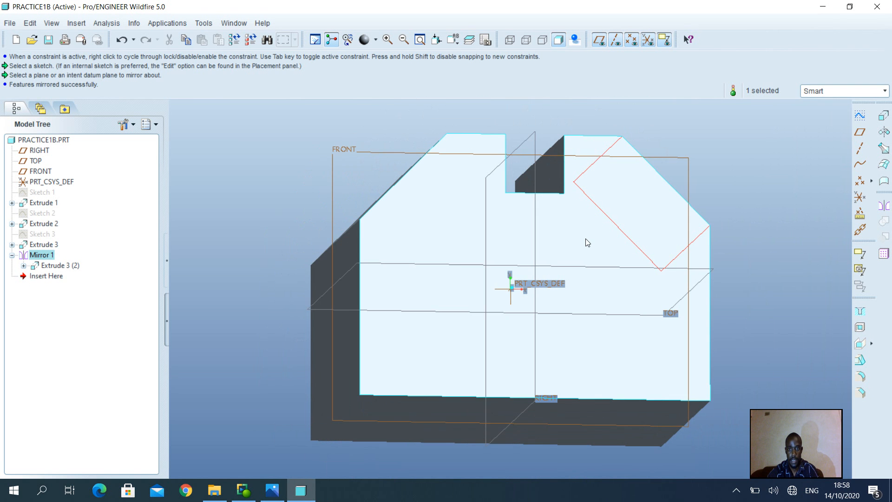
pyautogui.moveTo(588, 242); pyautogui.dragTo(572, 253, button='middle')
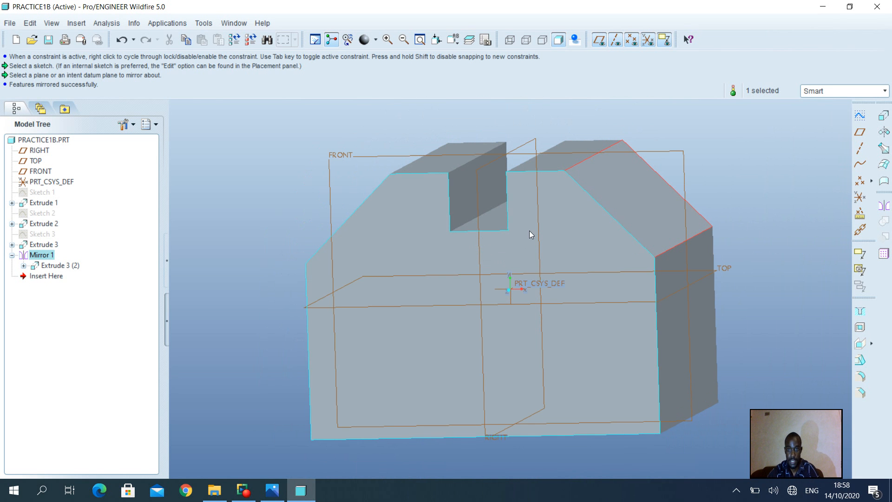
pyautogui.moveTo(449, 263)
pyautogui.mouseDown(button='middle')
pyautogui.moveTo(615, 263)
pyautogui.moveTo(609, 273)
pyautogui.mouseUp(button='middle')
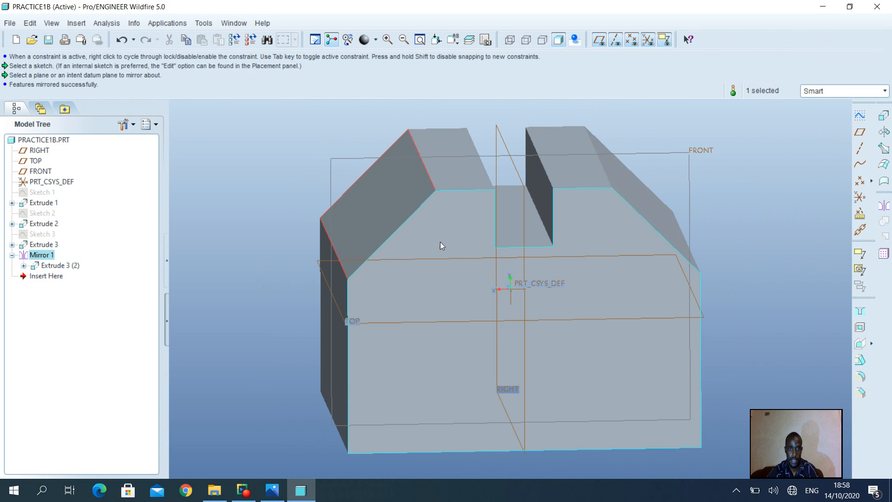
pyautogui.moveTo(438, 237); pyautogui.dragTo(286, 260, button='middle')
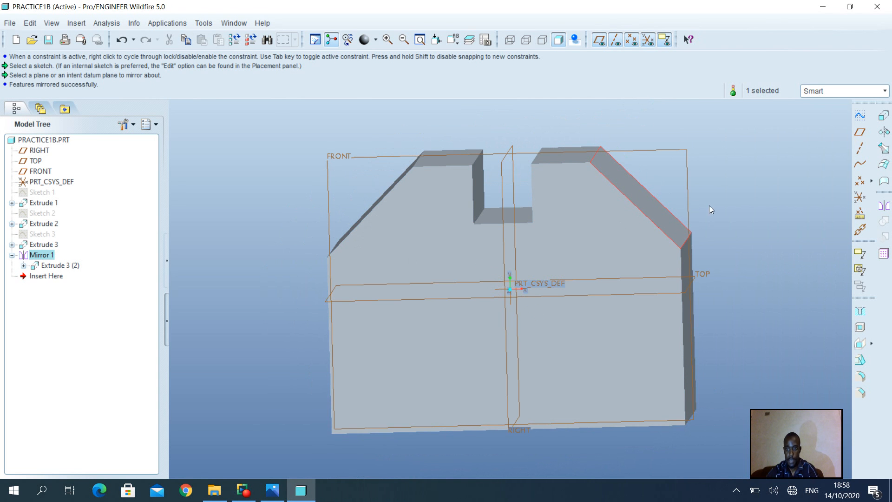